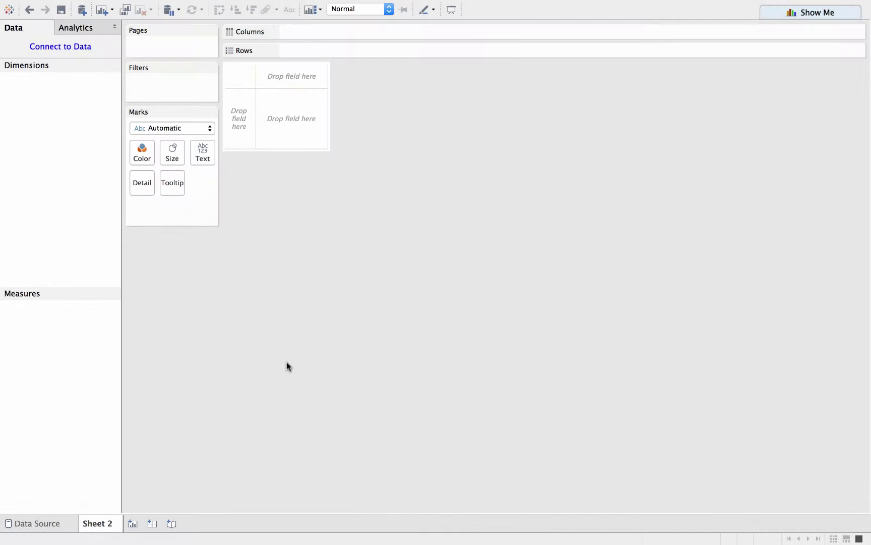
# - Connect to Sample - Superstore and show Profit Ratio as text, Segment across and Sub-Category down
pyautogui.click(66, 49)
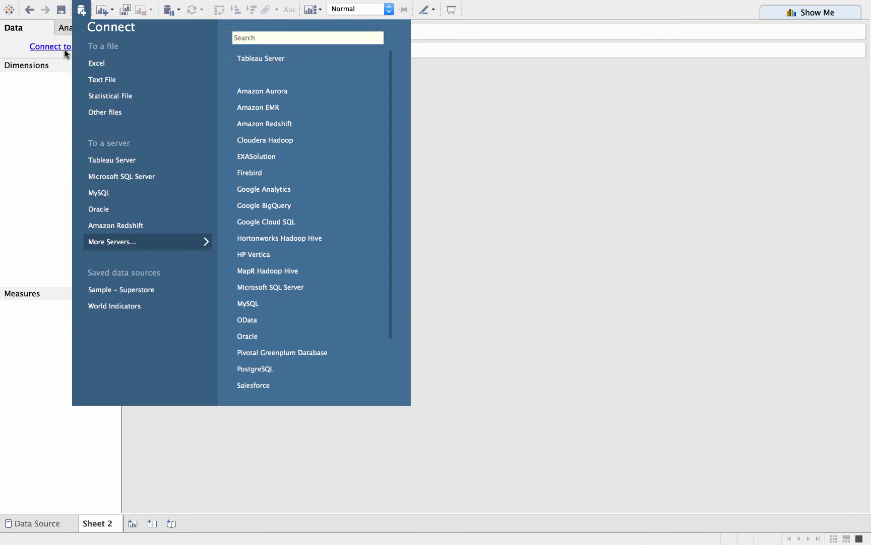
pyautogui.click(143, 289)
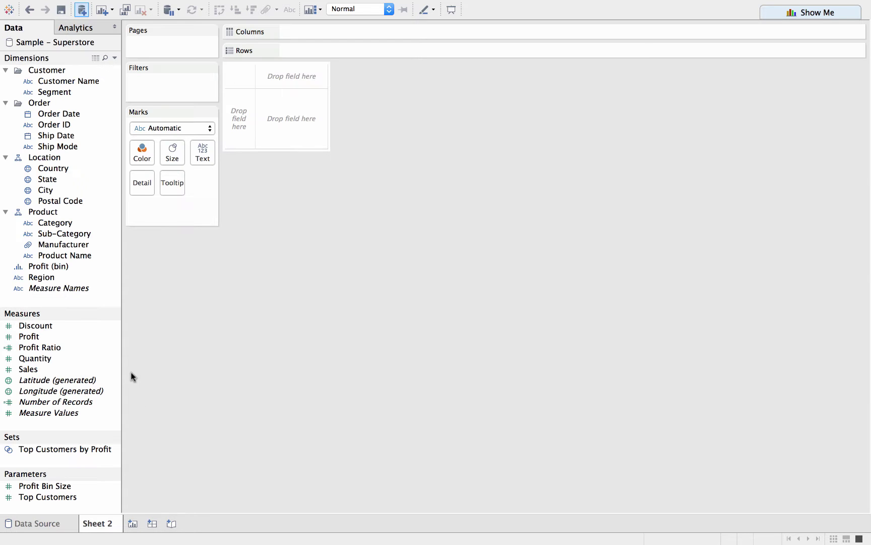
pyautogui.click(39, 348)
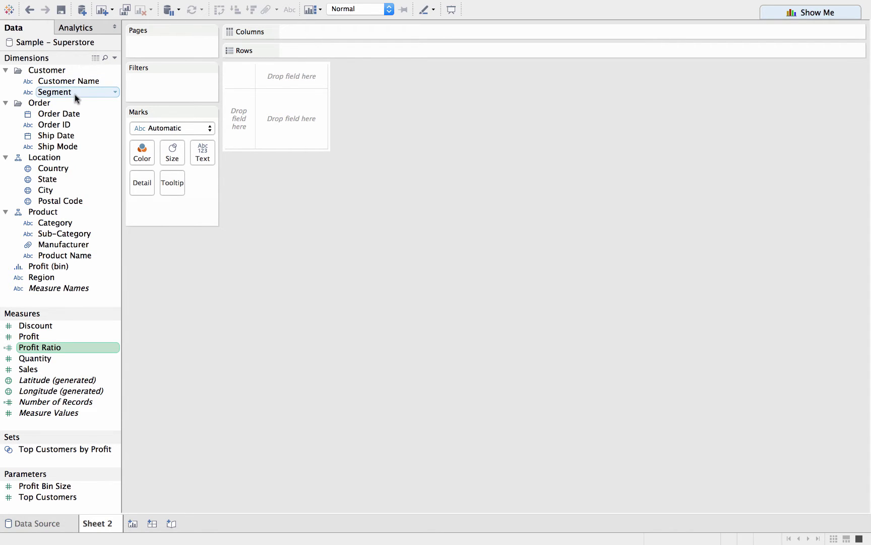
pyautogui.moveTo(74, 97); pyautogui.dragTo(334, 32)
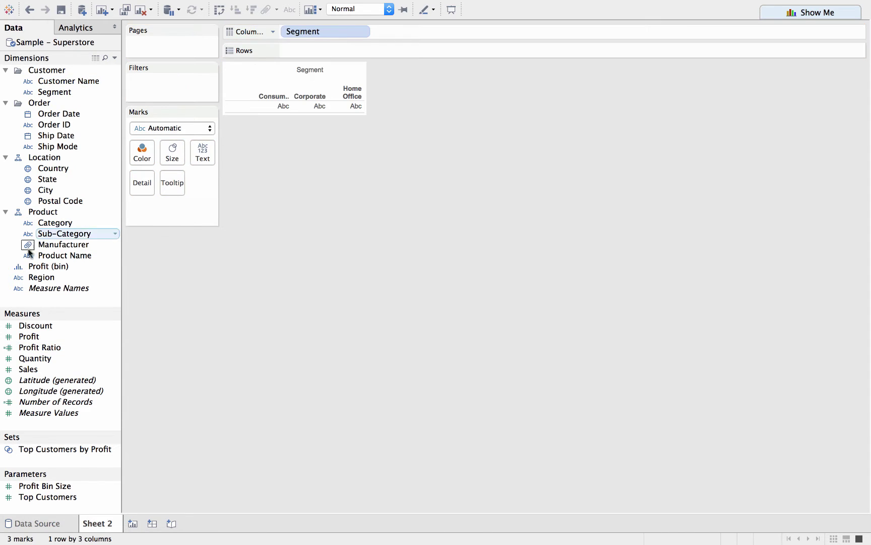
pyautogui.moveTo(59, 233); pyautogui.dragTo(329, 49)
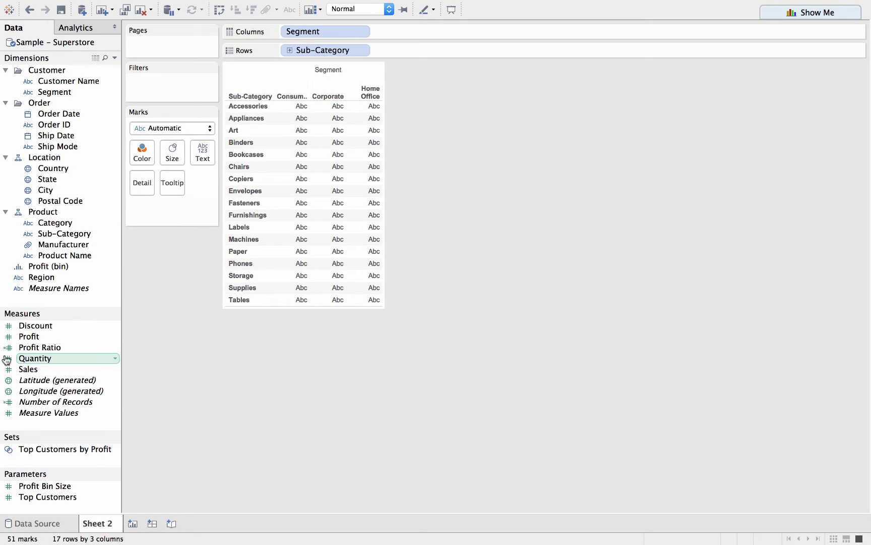
pyautogui.moveTo(38, 347); pyautogui.dragTo(310, 229)
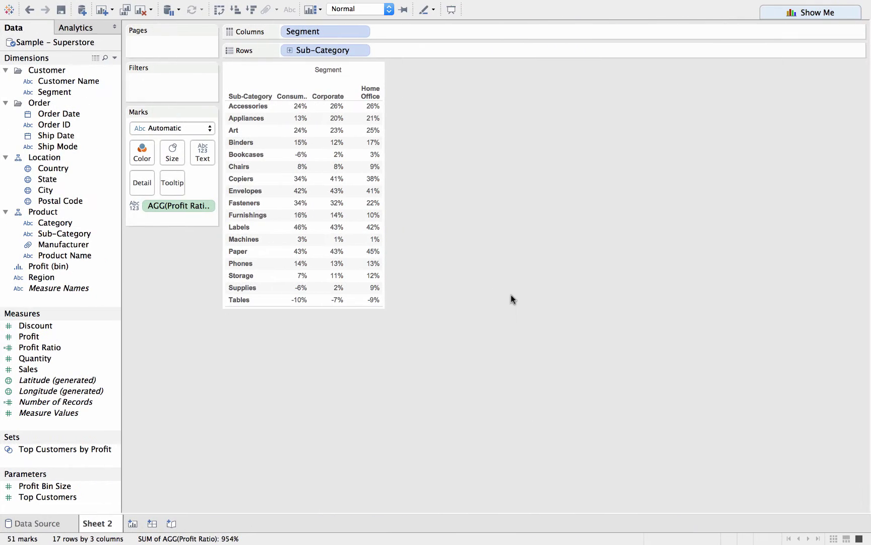
# - Create a new calculated field named Color Format
pyautogui.rightClick(47, 423)
pyautogui.click(121, 301)
pyautogui.write('Color Format')
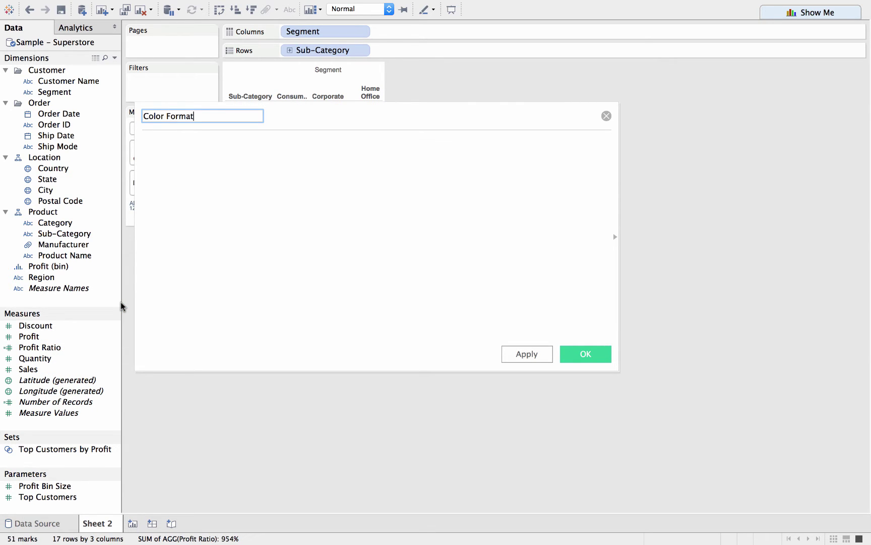
pyautogui.press('Tab')
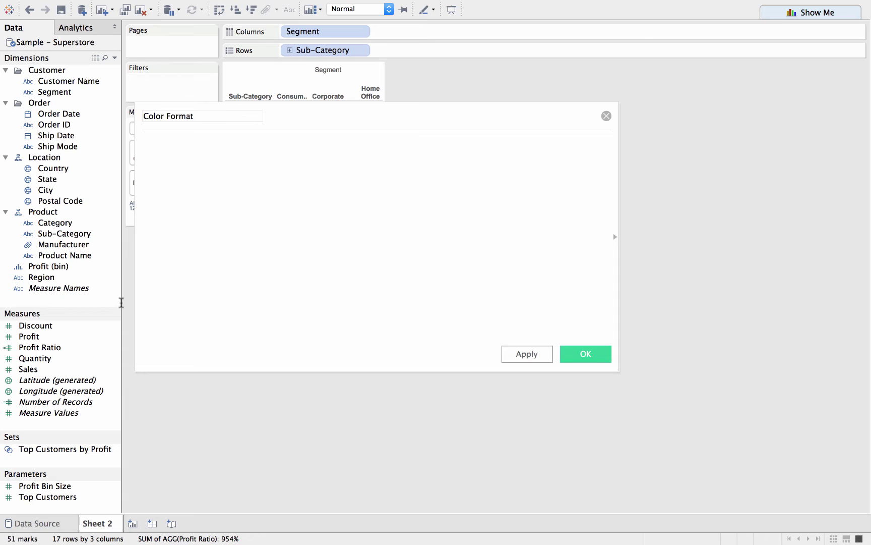
pyautogui.moveTo(385, 120); pyautogui.dragTo(643, 107)
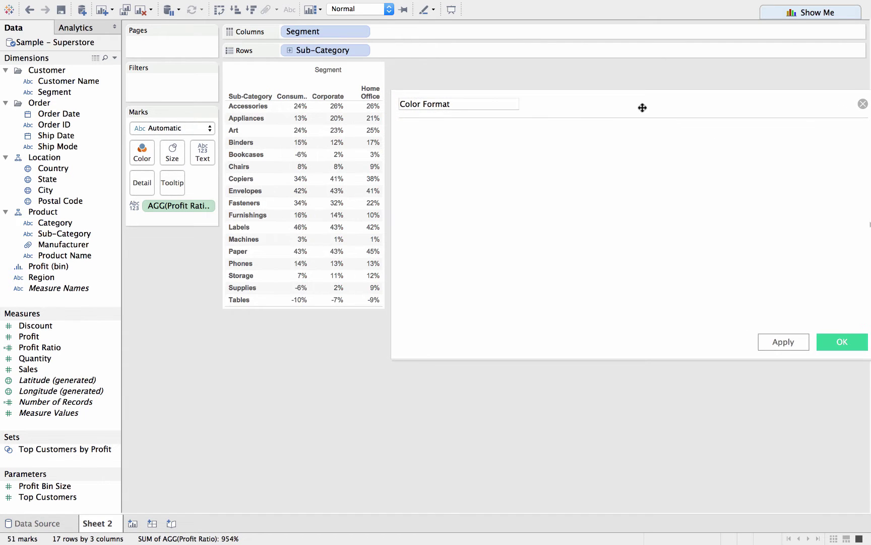
# - Write the conditions: Profit Ratio < 0.15 gives 'red', Profit Ratio > 0.4 gives 'blue'
pyautogui.write('if profi')
pyautogui.press('Down')
pyautogui.press('Down')
pyautogui.press('Down')
pyautogui.press('Return')
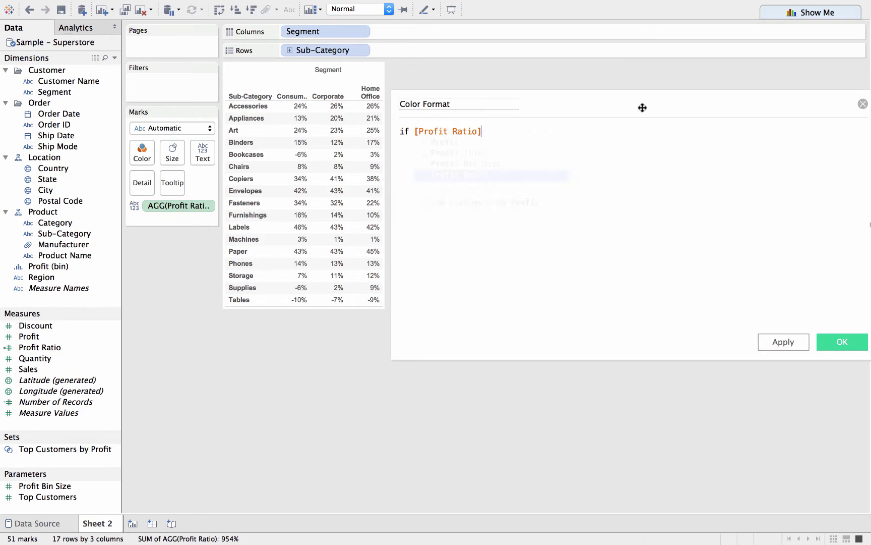
pyautogui.write("< 0.15 then 'red'")
pyautogui.press('Return')
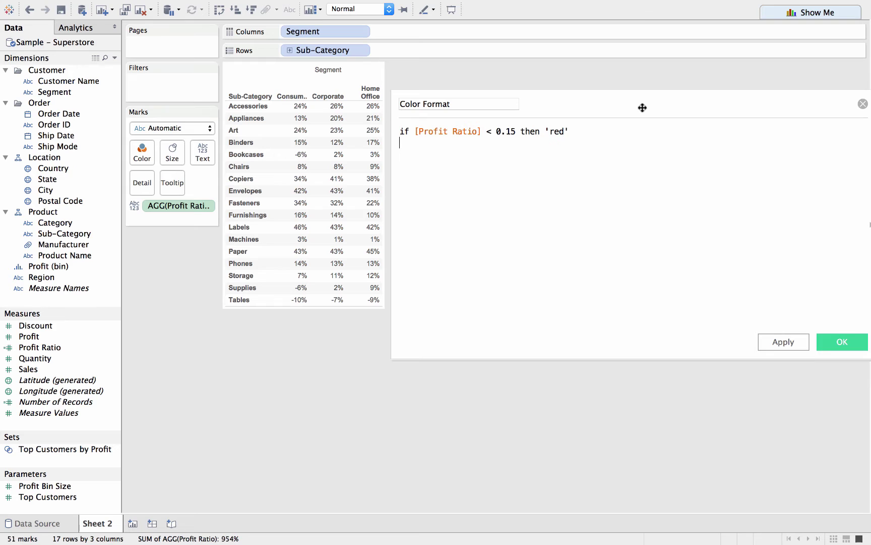
pyautogui.write('elseif ')
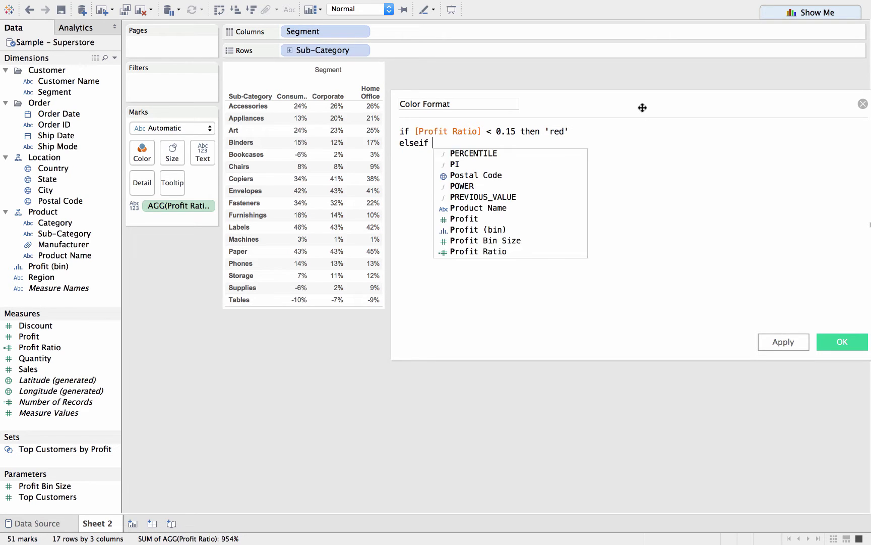
pyautogui.write('pro')
pyautogui.press('Down')
pyautogui.press('Down')
pyautogui.press('Down')
pyautogui.press('Down')
pyautogui.press('Return')
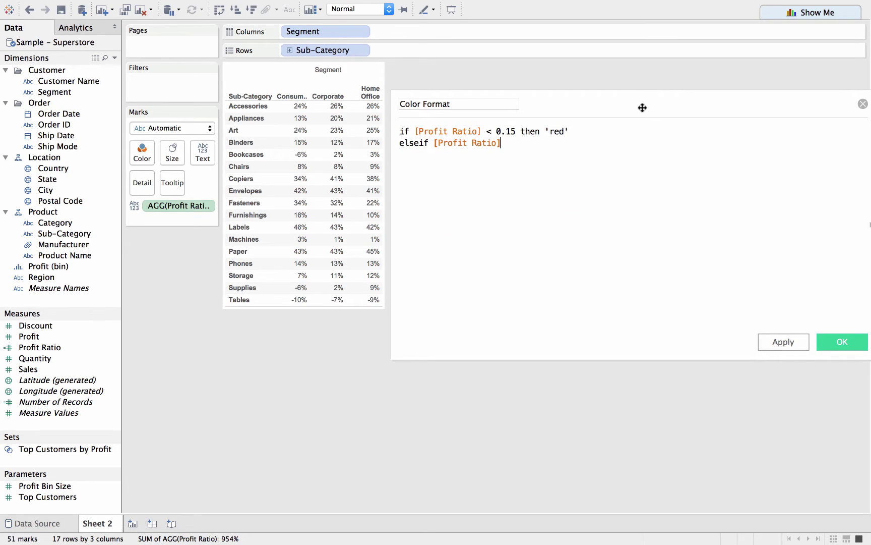
pyautogui.write("> 0.4 then 'blue'")
# - Finish the formula with else 'black' and end, then save the field
pyautogui.press('Return')
pyautogui.write('else ')
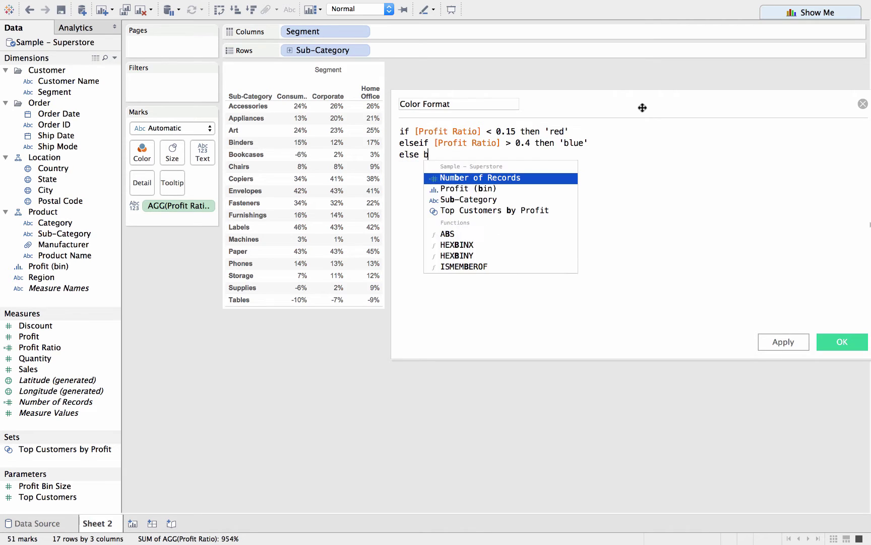
pyautogui.write("'black'")
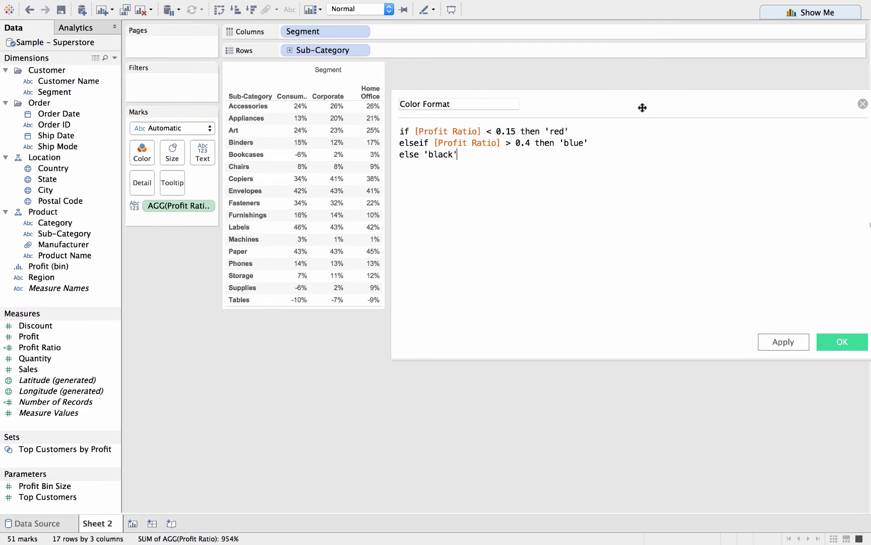
pyautogui.press('Return')
pyautogui.write('end')
pyautogui.press('Escape')
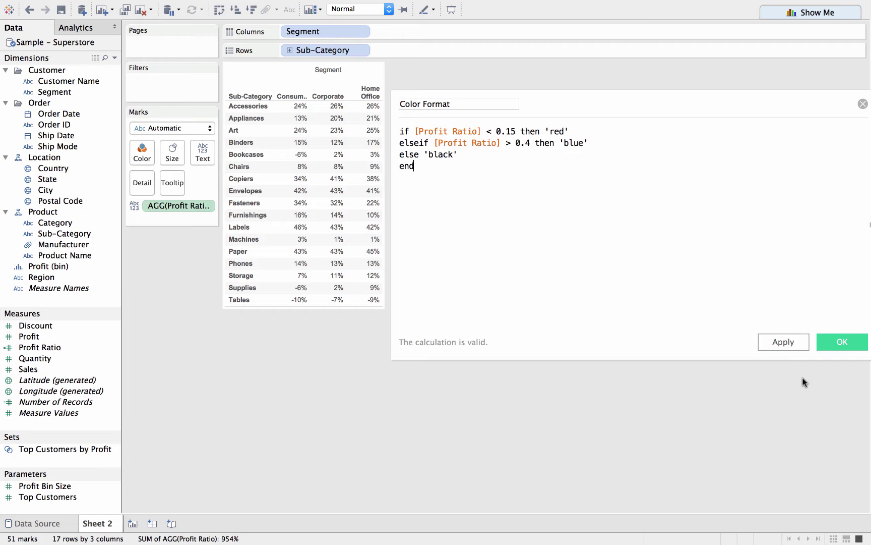
pyautogui.click(853, 341)
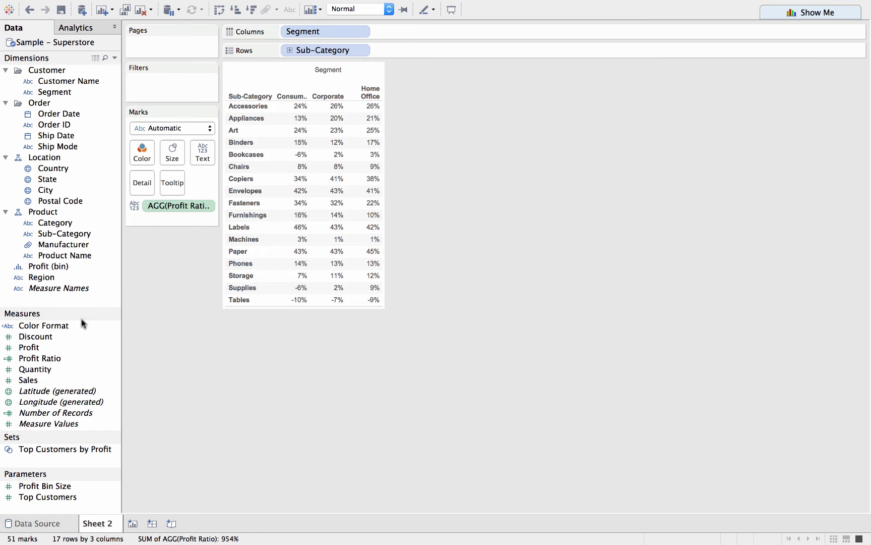
# - Color the table by Color Format and give the black item pure black (000000)
pyautogui.moveTo(57, 319); pyautogui.dragTo(144, 156)
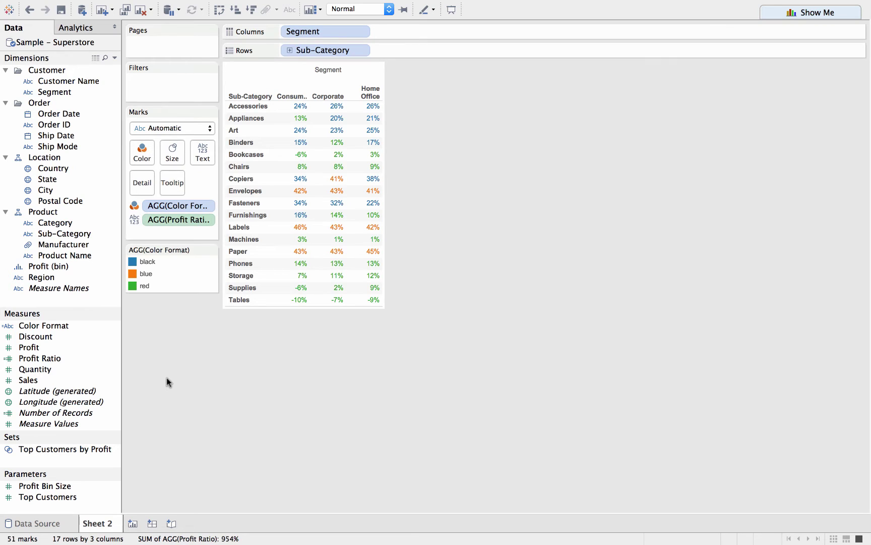
pyautogui.click(212, 250)
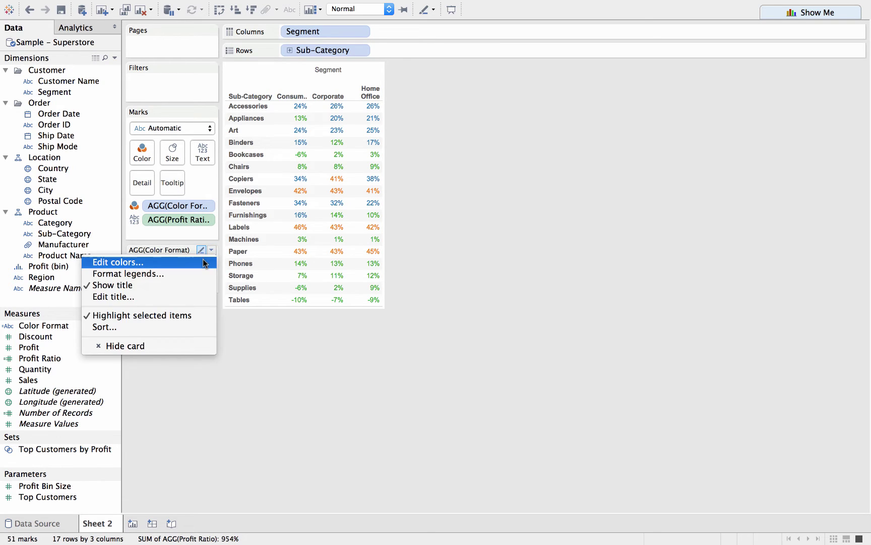
pyautogui.click(152, 263)
pyautogui.click(323, 177)
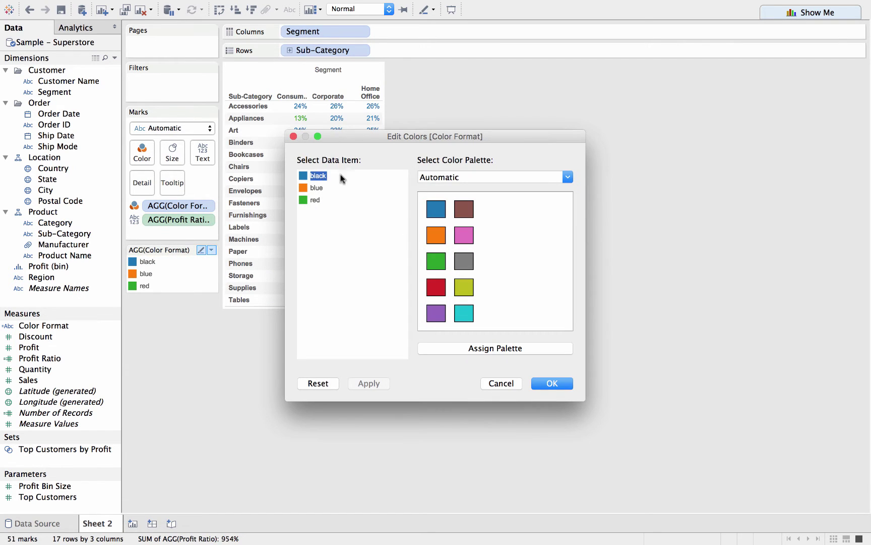
pyautogui.click(465, 261)
pyautogui.doubleClick(304, 176)
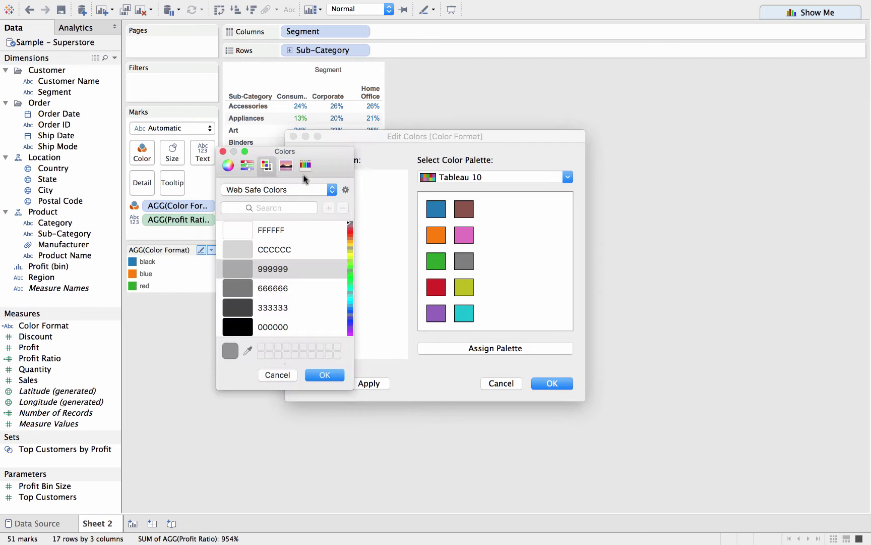
pyautogui.click(241, 330)
pyautogui.click(323, 376)
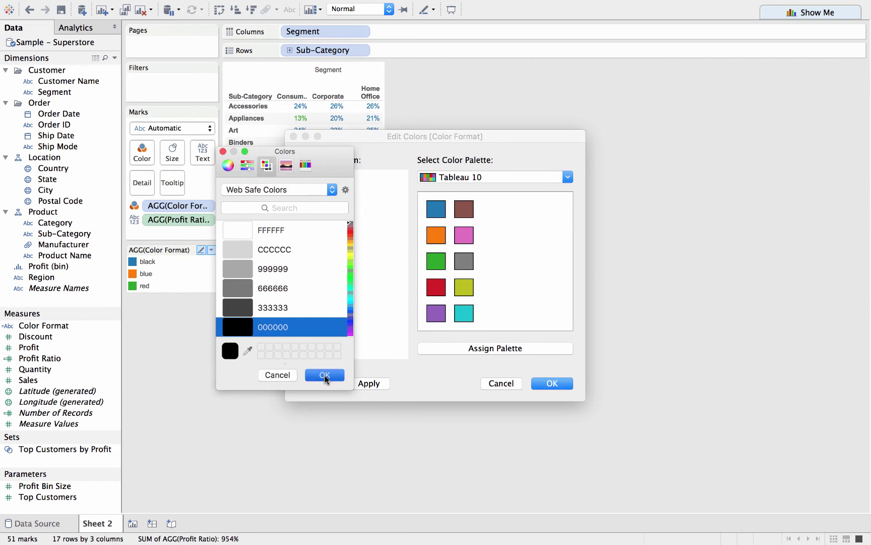
# - Assign blue to the blue item and red to the red item, and confirm the colours
pyautogui.click(316, 188)
pyautogui.click(436, 209)
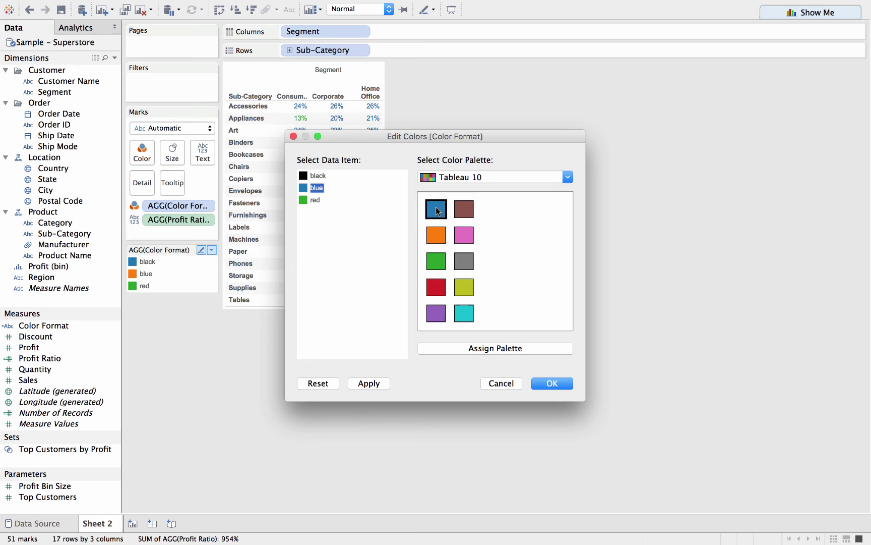
pyautogui.click(316, 200)
pyautogui.click(437, 287)
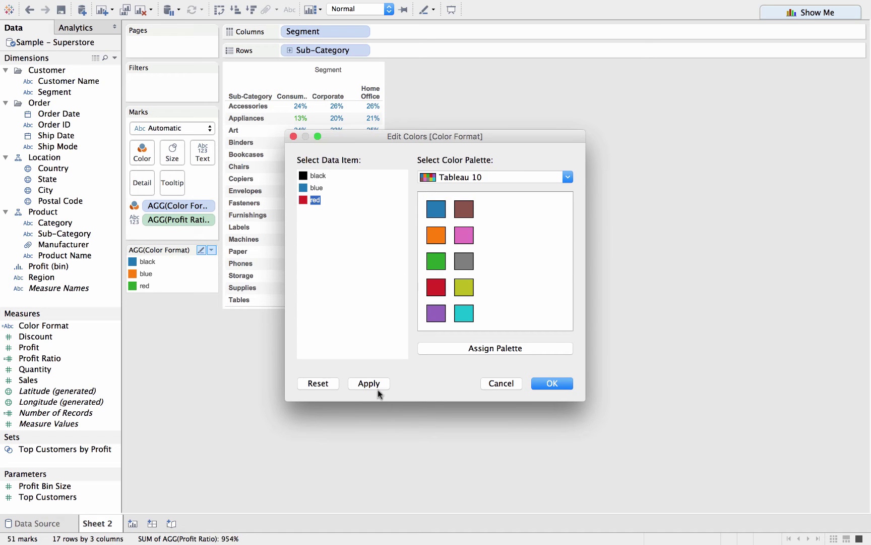
pyautogui.click(552, 383)
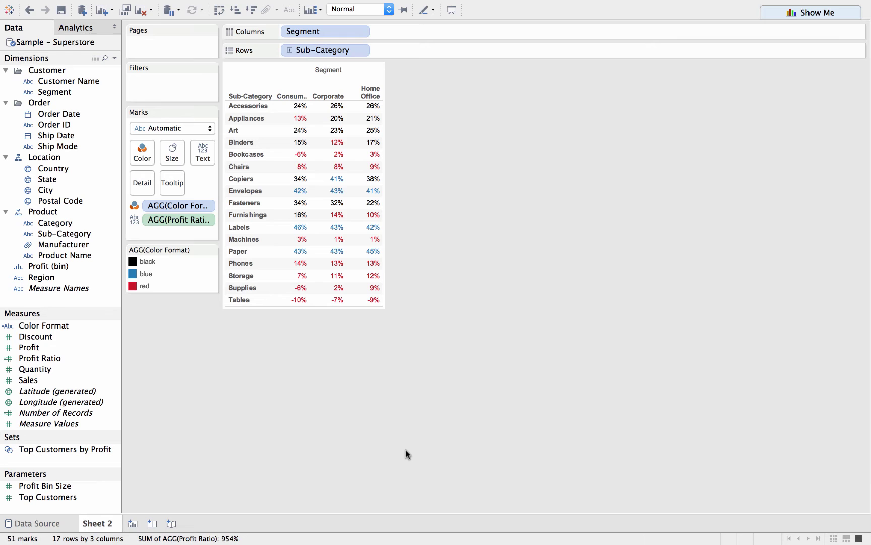
# - Create a Float parameter named Min Color with a current value of 0.15
pyautogui.rightClick(52, 510)
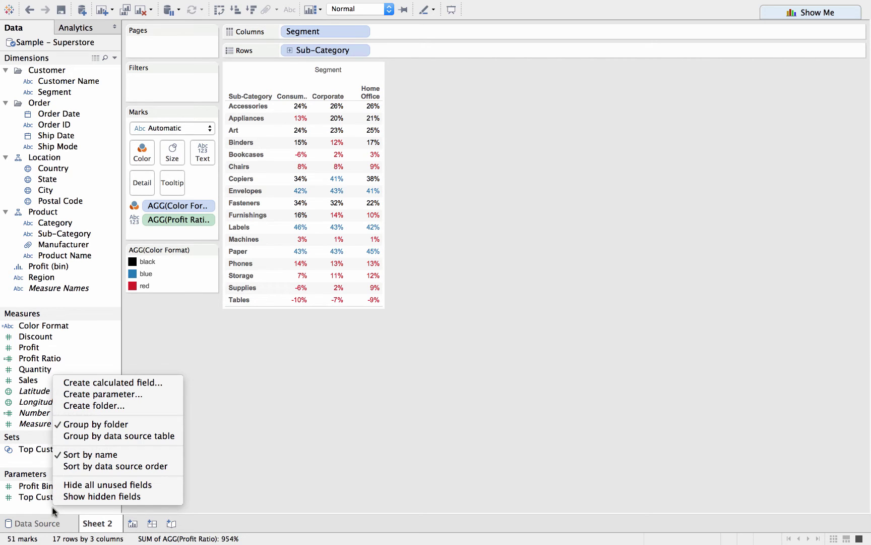
pyautogui.click(130, 391)
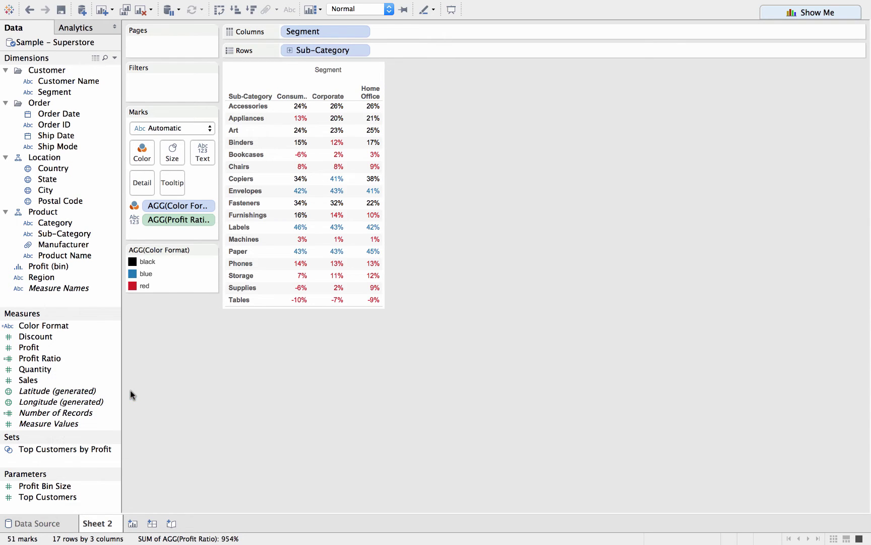
pyautogui.moveTo(452, 179); pyautogui.dragTo(592, 123)
pyautogui.write('Min Color')
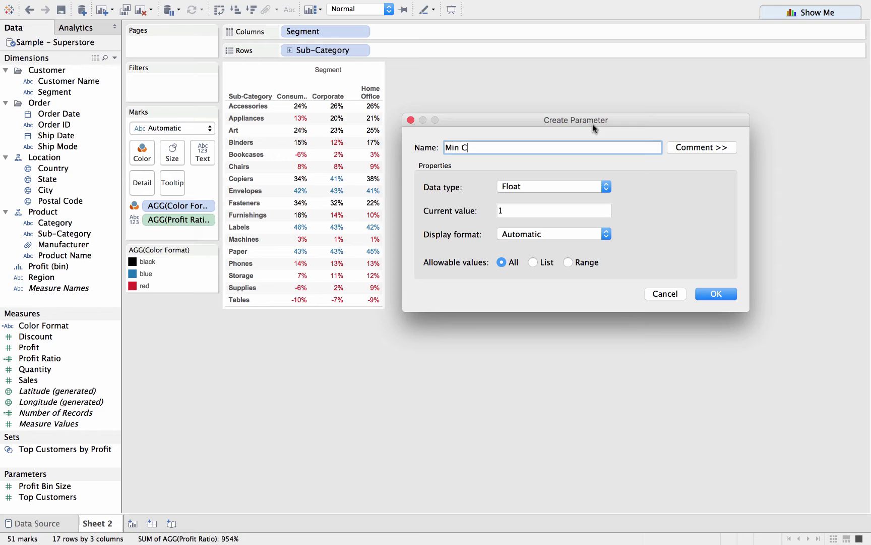
pyautogui.click(570, 185)
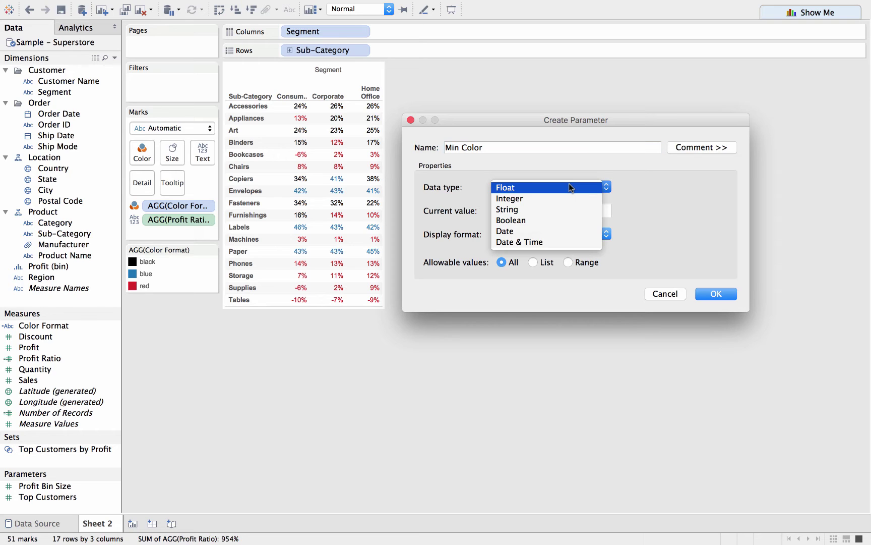
pyautogui.click(632, 184)
pyautogui.click(569, 213)
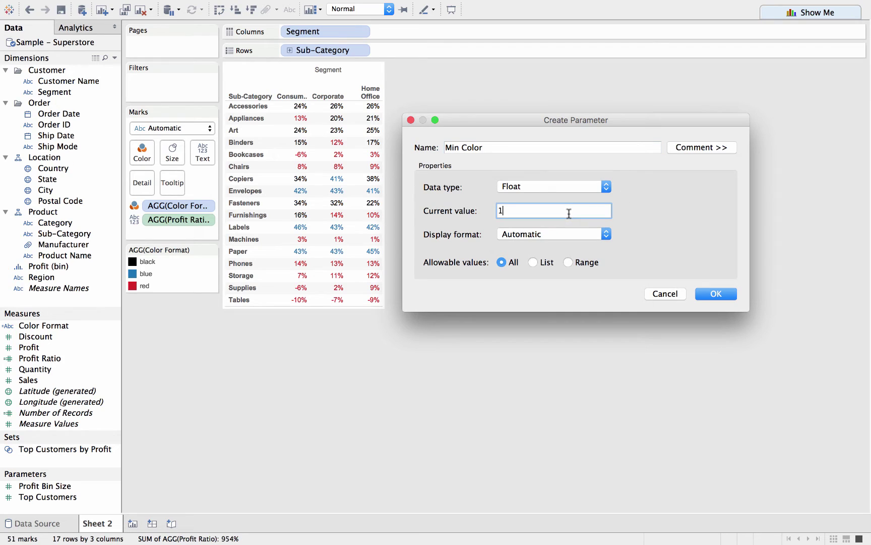
pyautogui.write('.2')
pyautogui.write('5')
# - Display Min Color as a percentage with 0 decimals, allow all values, and create it
pyautogui.click(562, 233)
pyautogui.click(532, 314)
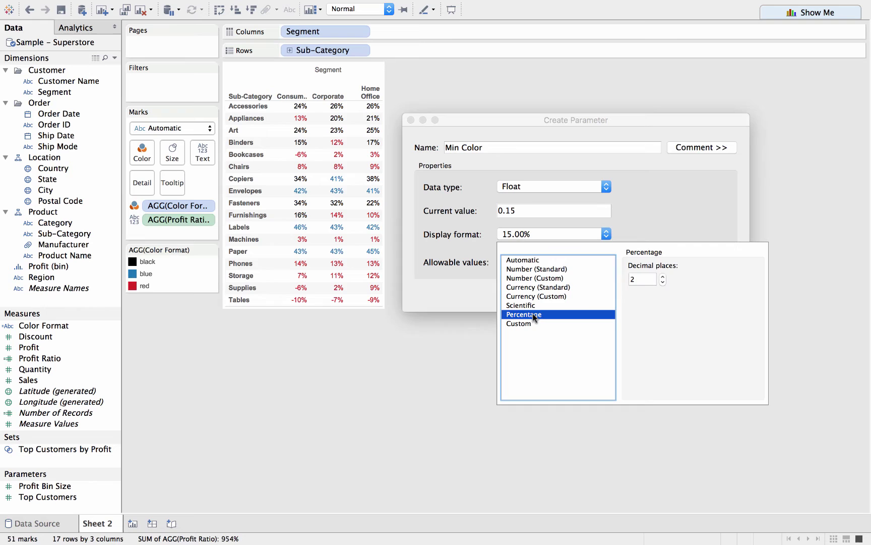
pyautogui.doubleClick(662, 283)
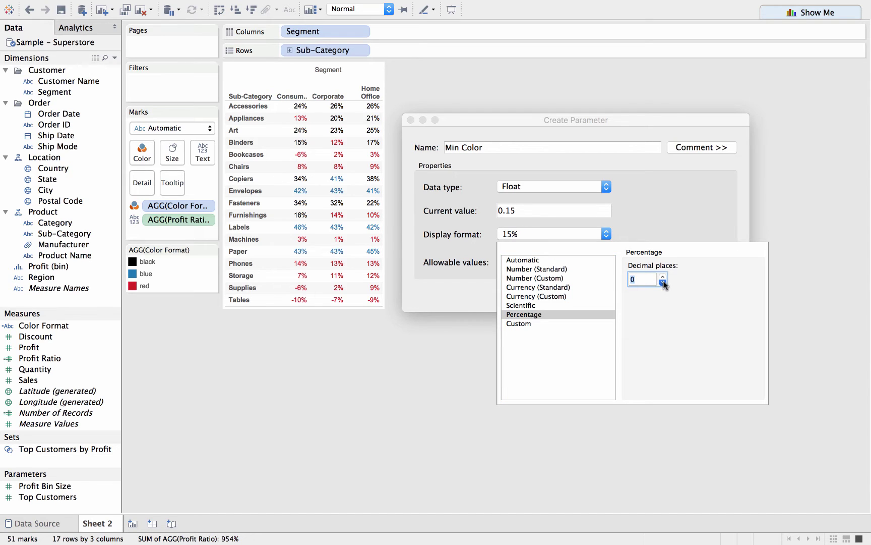
pyautogui.click(665, 212)
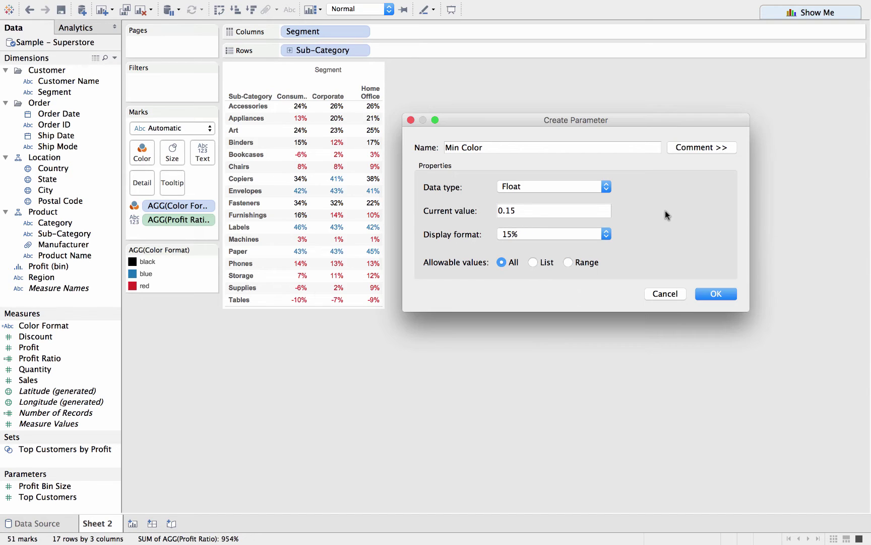
pyautogui.click(568, 262)
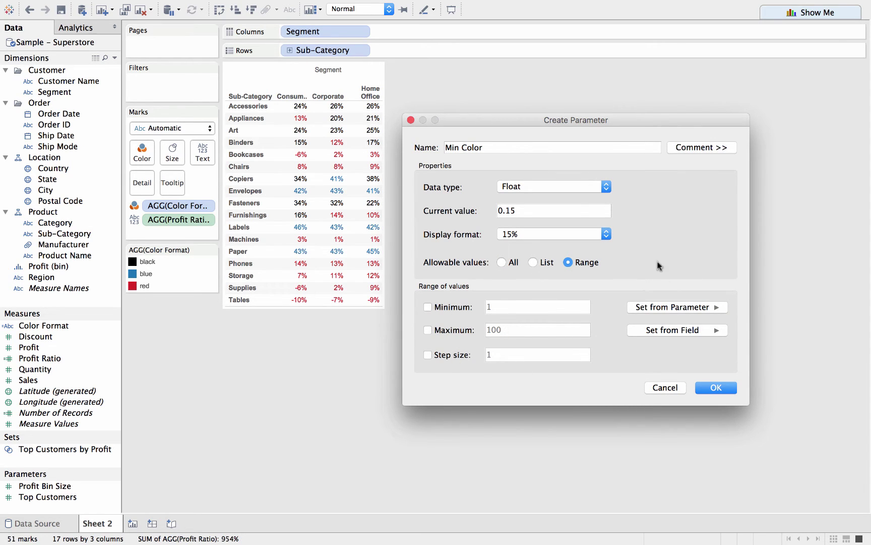
pyautogui.click(511, 263)
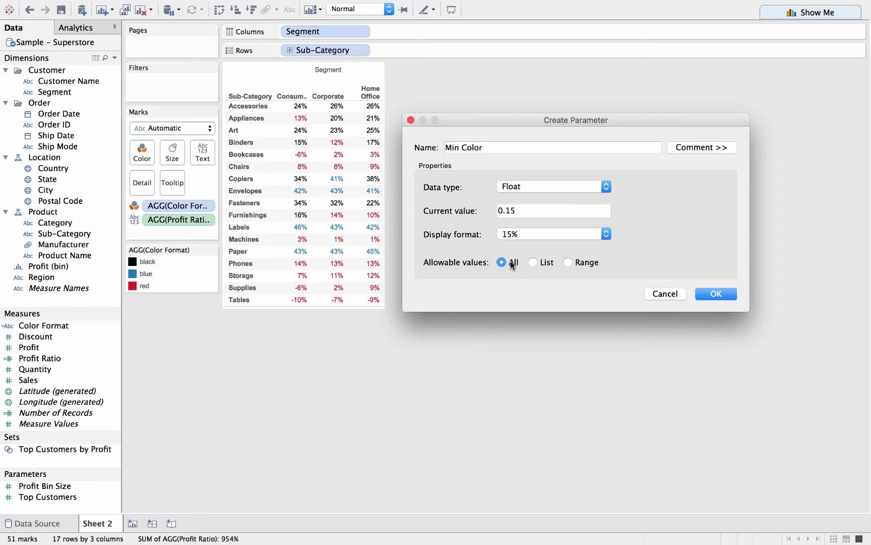
pyautogui.click(731, 297)
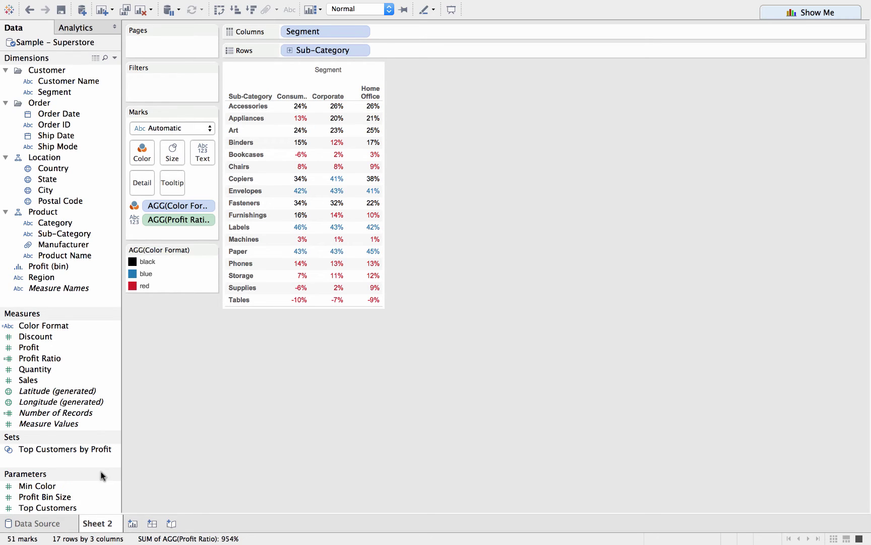
# - Duplicate the Min Color parameter and open the copy for editing
pyautogui.click(57, 434)
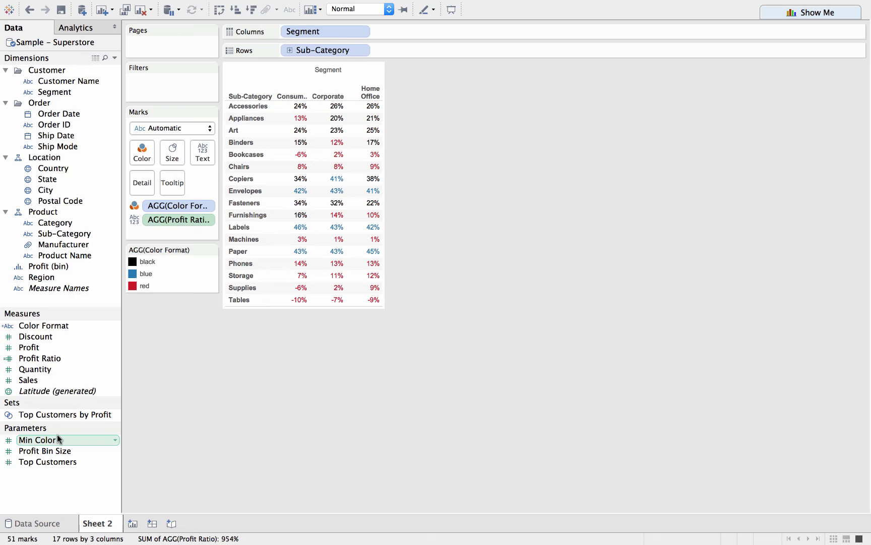
pyautogui.rightClick(57, 434)
pyautogui.click(136, 299)
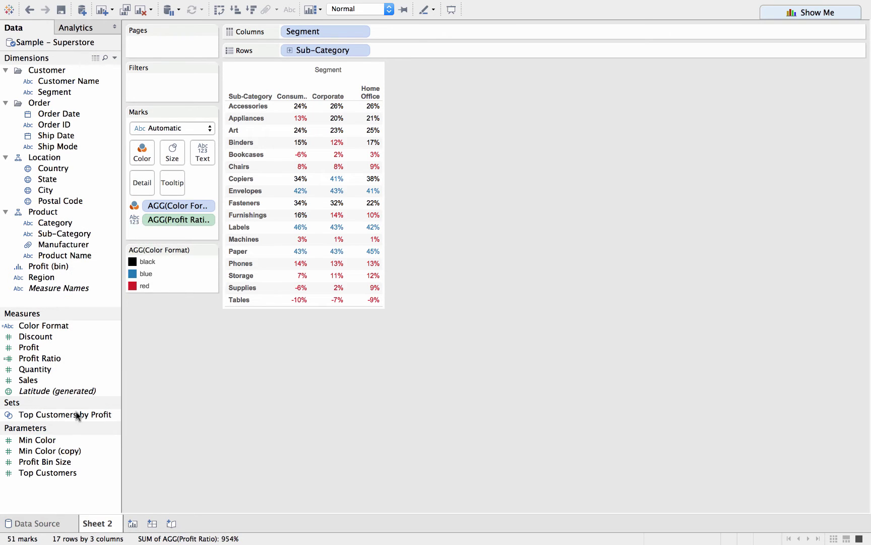
pyautogui.click(62, 450)
pyautogui.rightClick(61, 450)
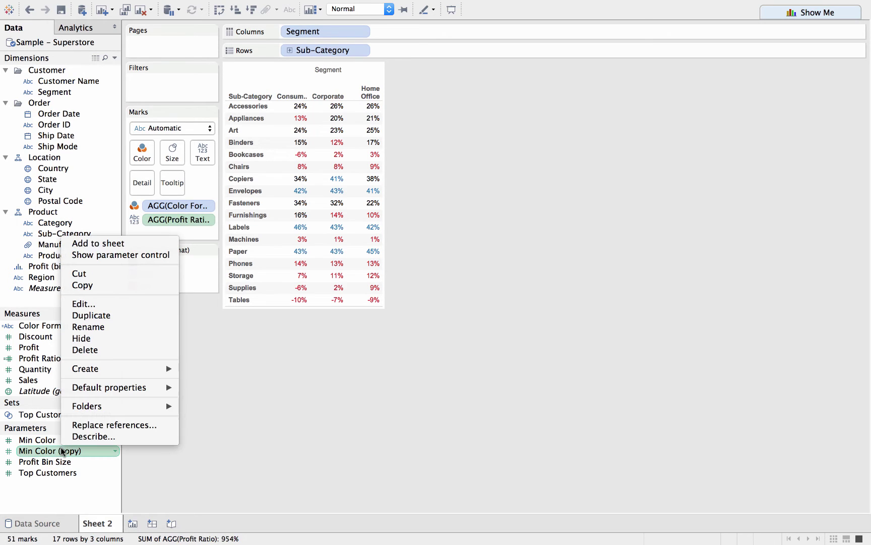
pyautogui.click(138, 304)
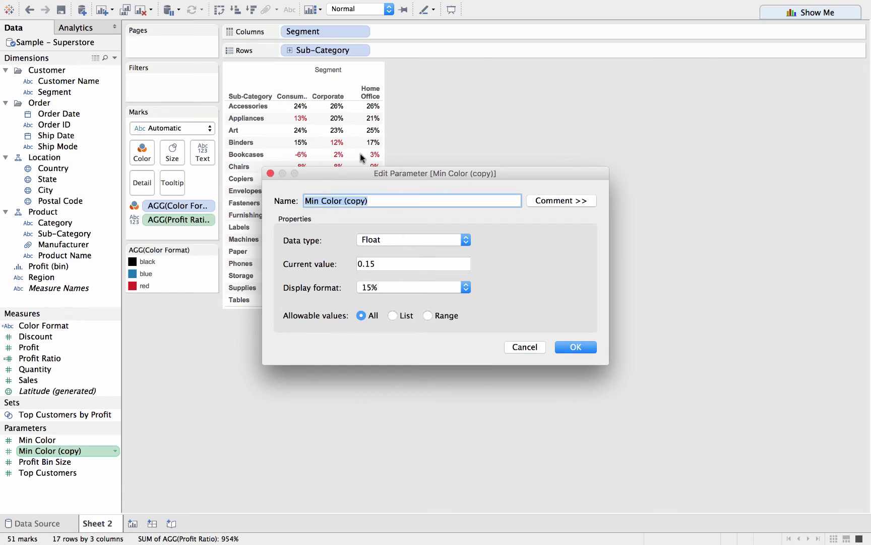
# - Rename the copy to Max Color, set its current value to 0.4, and save it
pyautogui.click(321, 200)
pyautogui.press('BackSpace')
pyautogui.press('BackSpace')
pyautogui.write('ax')
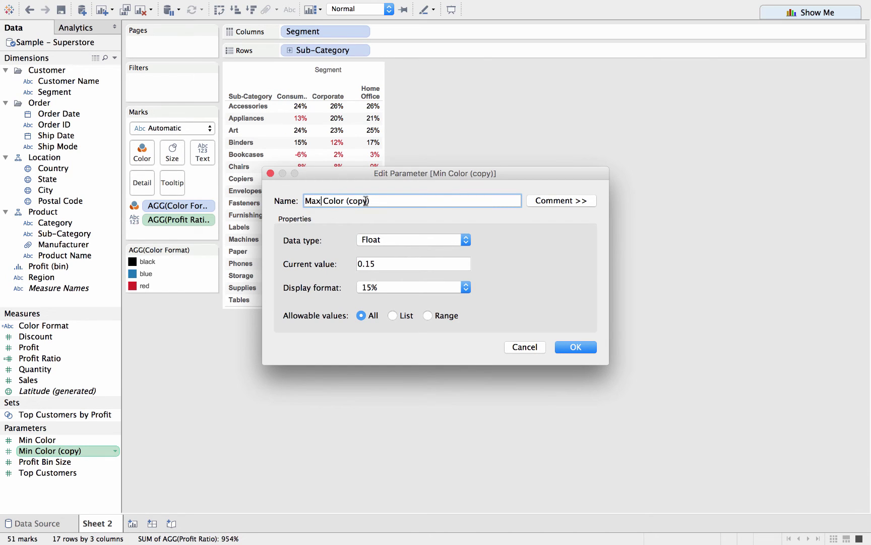
pyautogui.moveTo(343, 200); pyautogui.dragTo(378, 200)
pyautogui.press('BackSpace')
pyautogui.click(447, 262)
pyautogui.press('BackSpace')
pyautogui.press('BackSpace')
pyautogui.write('4')
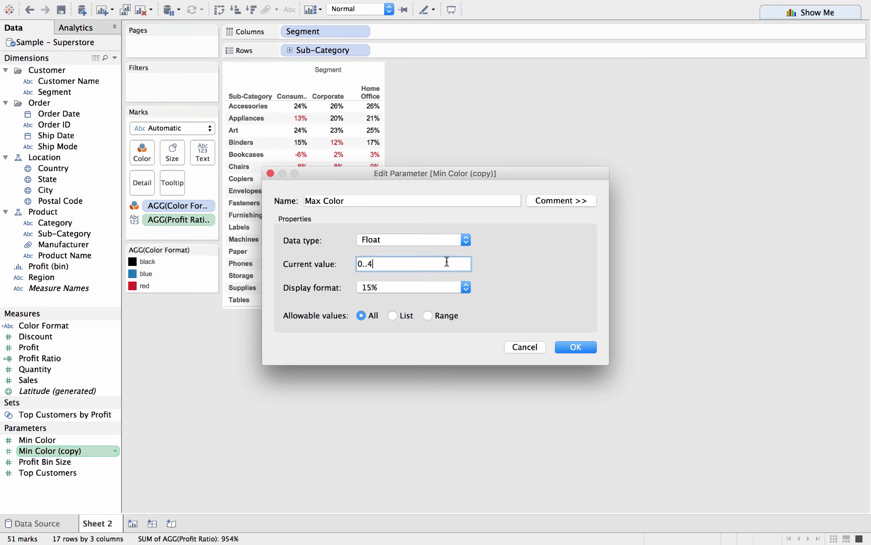
pyautogui.press('BackSpace')
pyautogui.write('4')
pyautogui.press('Tab')
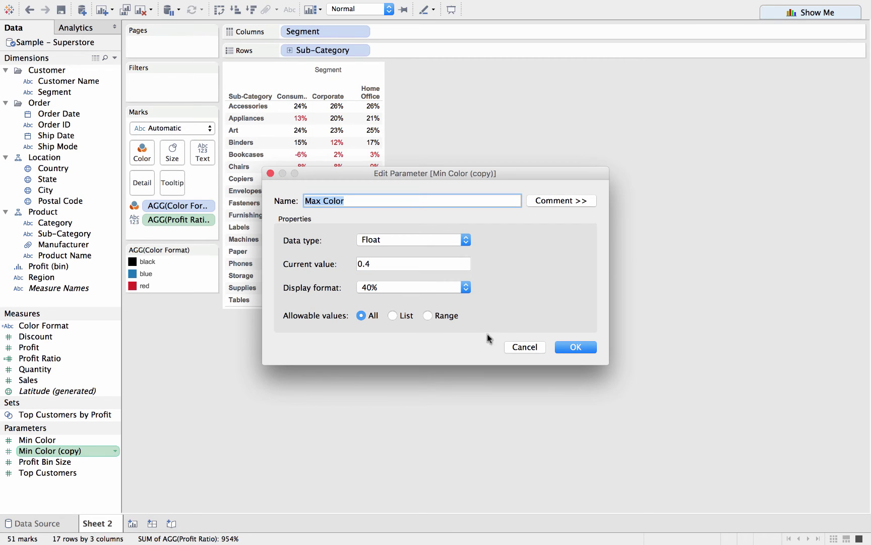
pyautogui.click(576, 347)
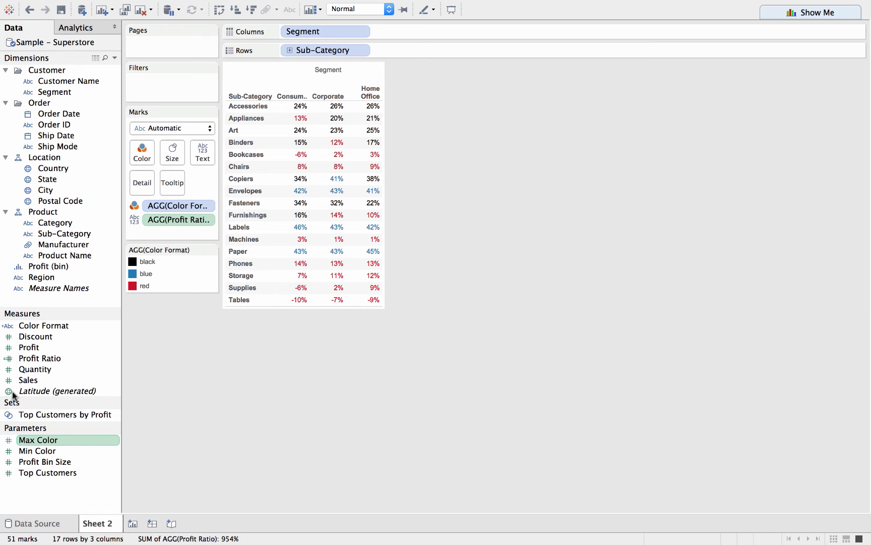
# - Replace the 0.15 and 0.4 thresholds in Color Format with [Min Color] and [Max Color], and apply
pyautogui.rightClick(56, 326)
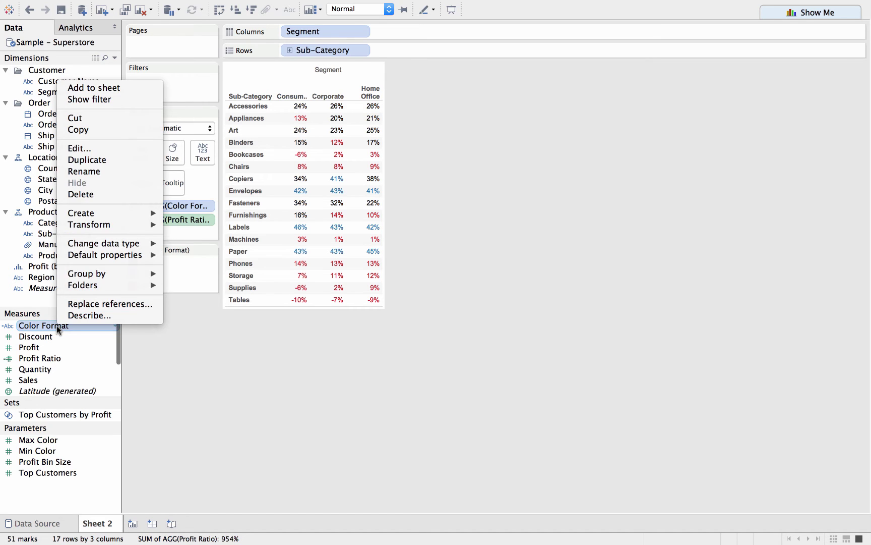
pyautogui.click(105, 149)
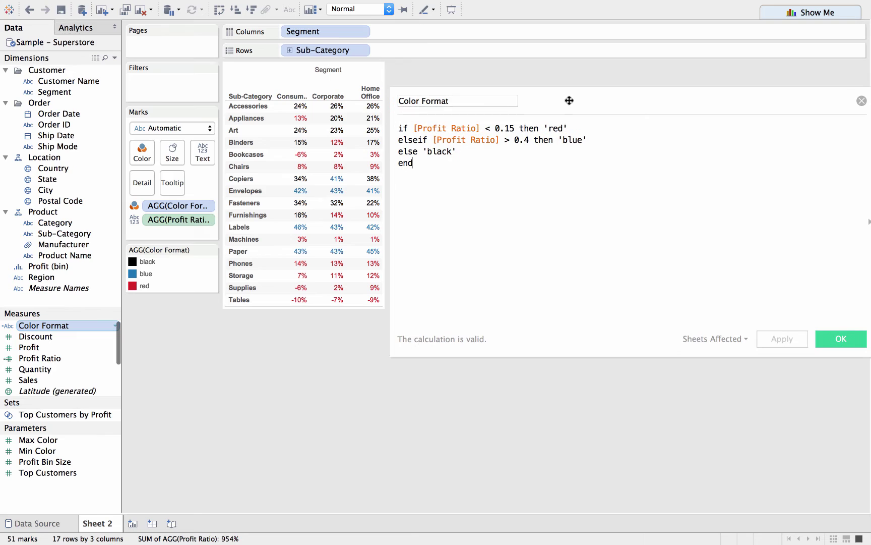
pyautogui.moveTo(502, 129); pyautogui.dragTo(515, 128)
pyautogui.press('BackSpace')
pyautogui.press('BackSpace')
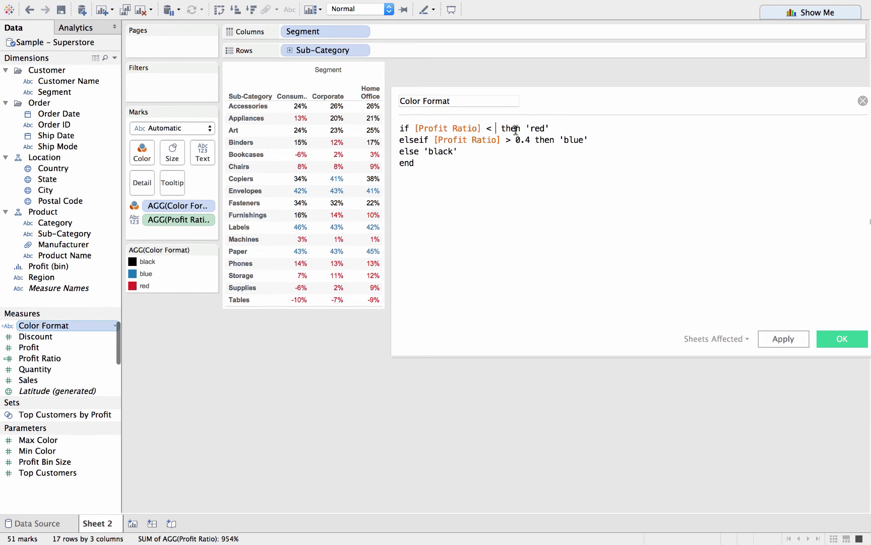
pyautogui.write('min')
pyautogui.press('Down')
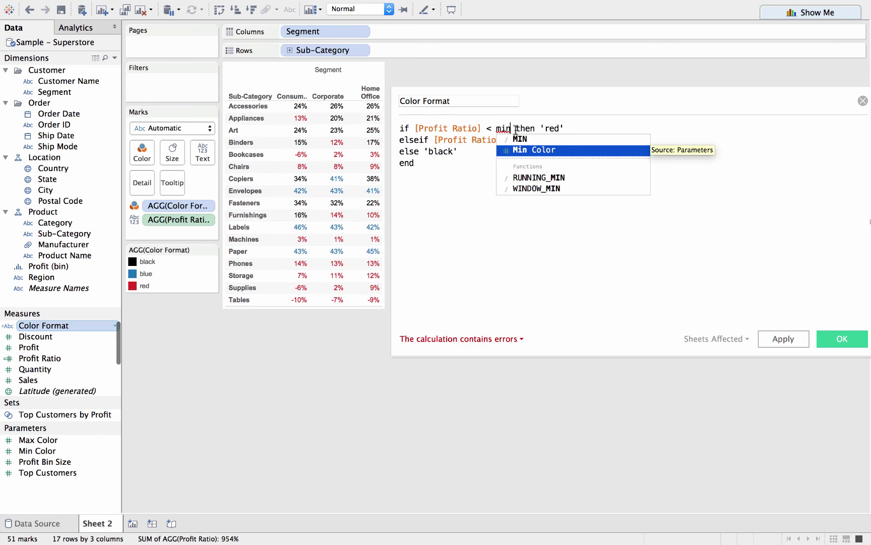
pyautogui.press('Return')
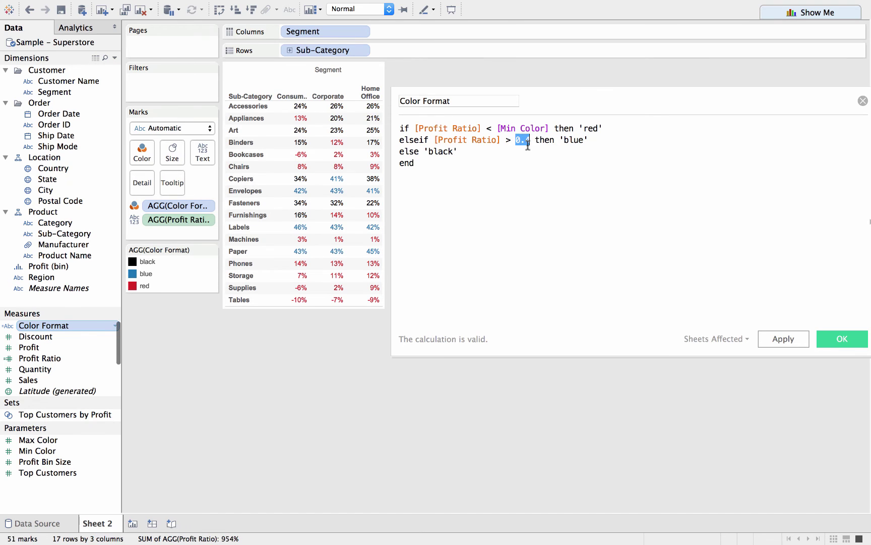
pyautogui.write('max')
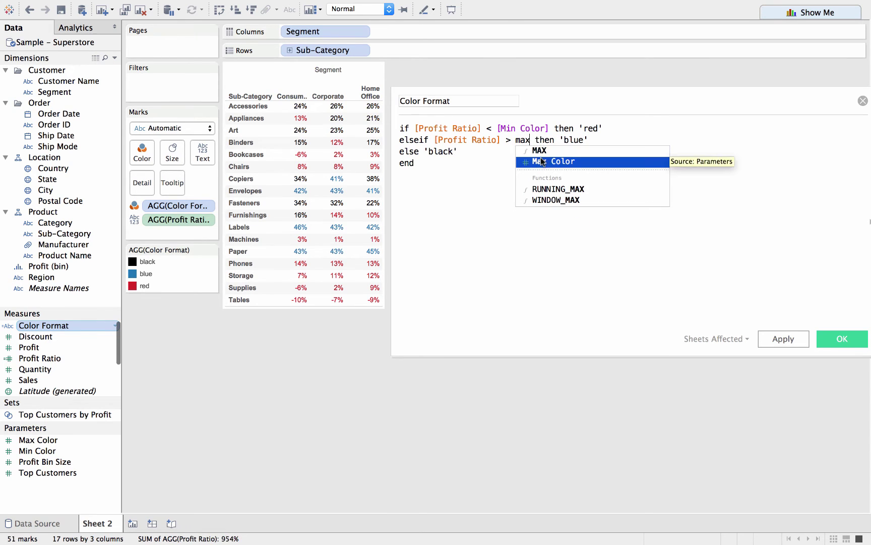
pyautogui.click(540, 157)
pyautogui.click(534, 164)
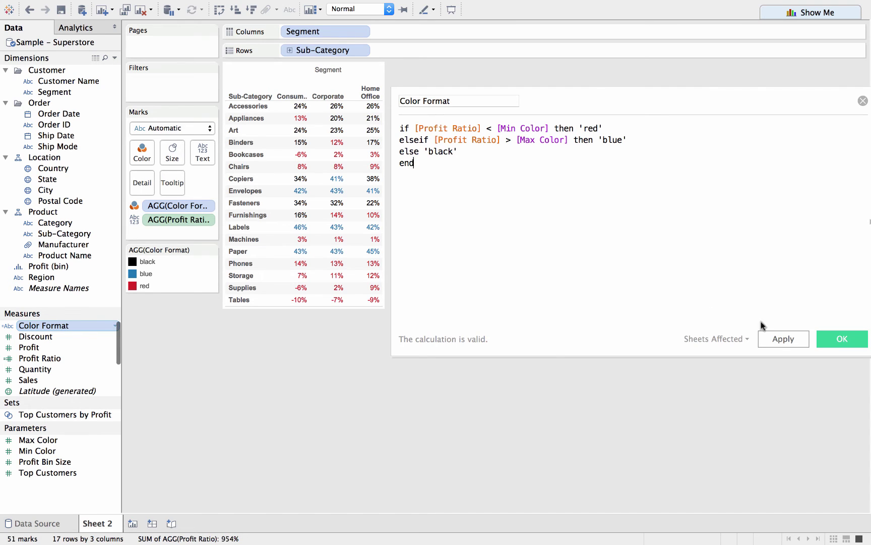
pyautogui.click(780, 338)
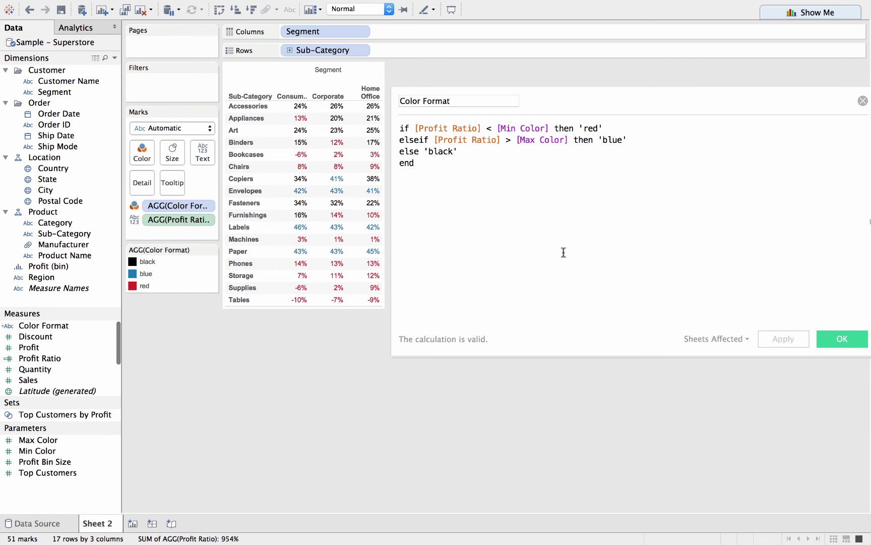
# - Close the calculation and show input controls for Max Color and Min Color
pyautogui.click(837, 339)
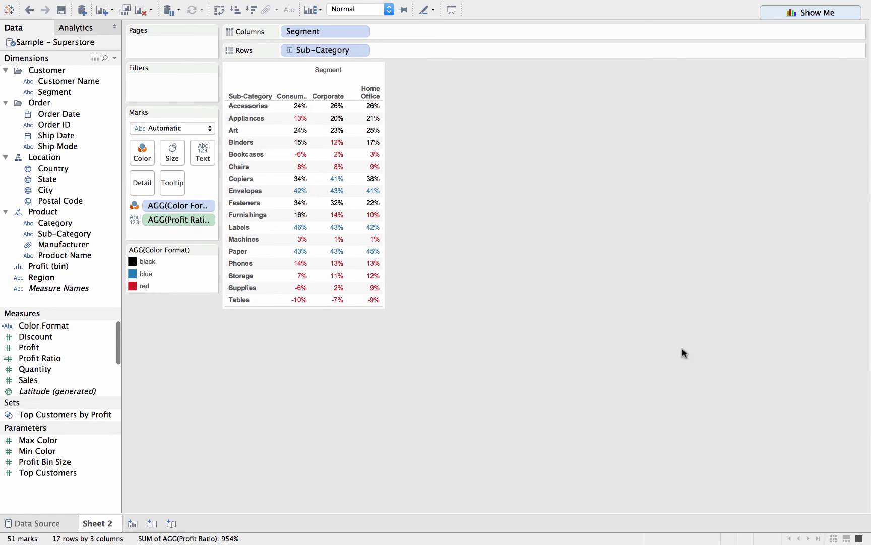
pyautogui.rightClick(50, 443)
pyautogui.click(122, 311)
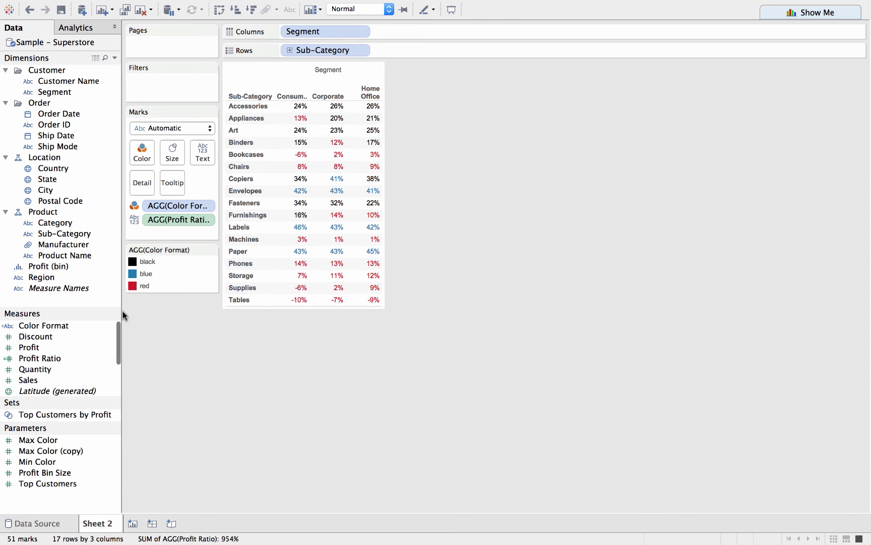
pyautogui.rightClick(46, 450)
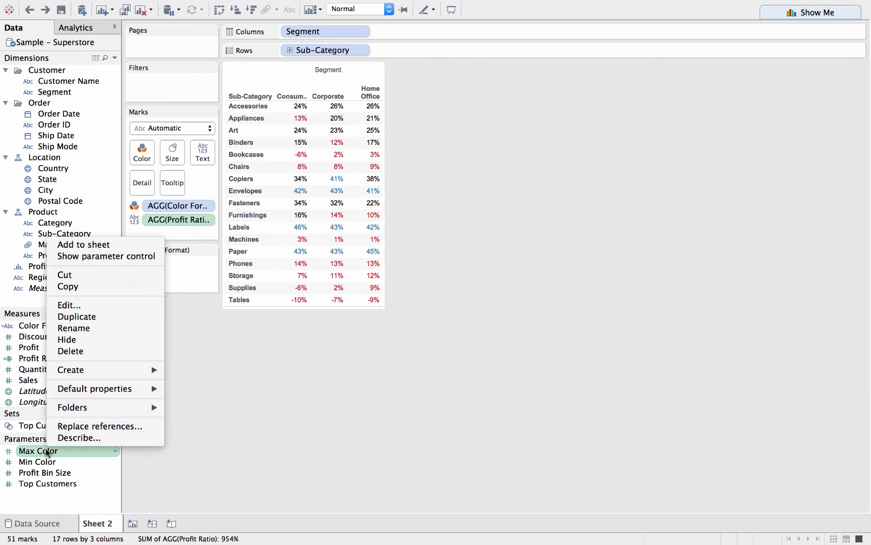
pyautogui.click(143, 256)
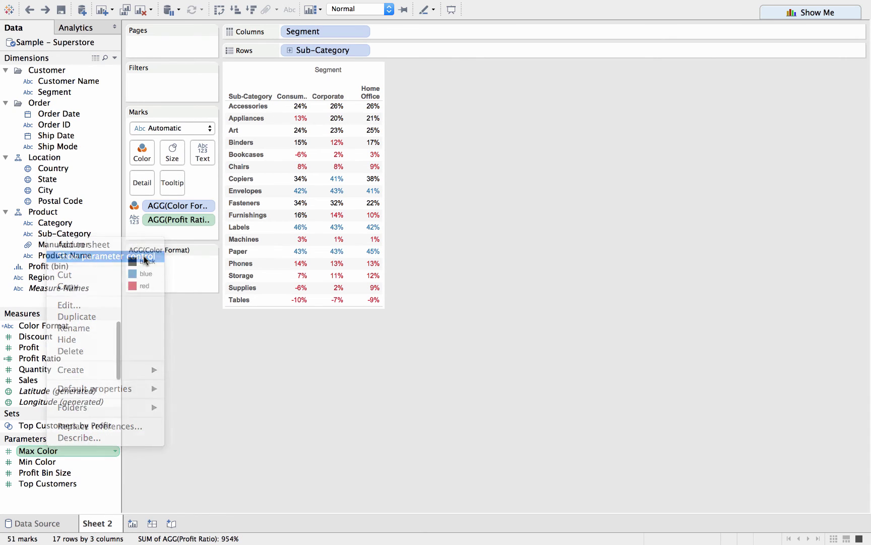
pyautogui.rightClick(50, 461)
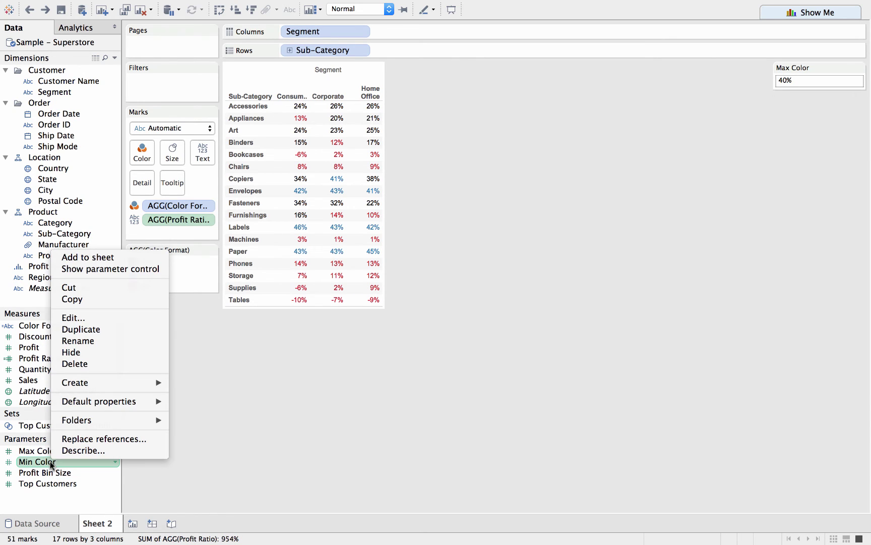
pyautogui.click(139, 269)
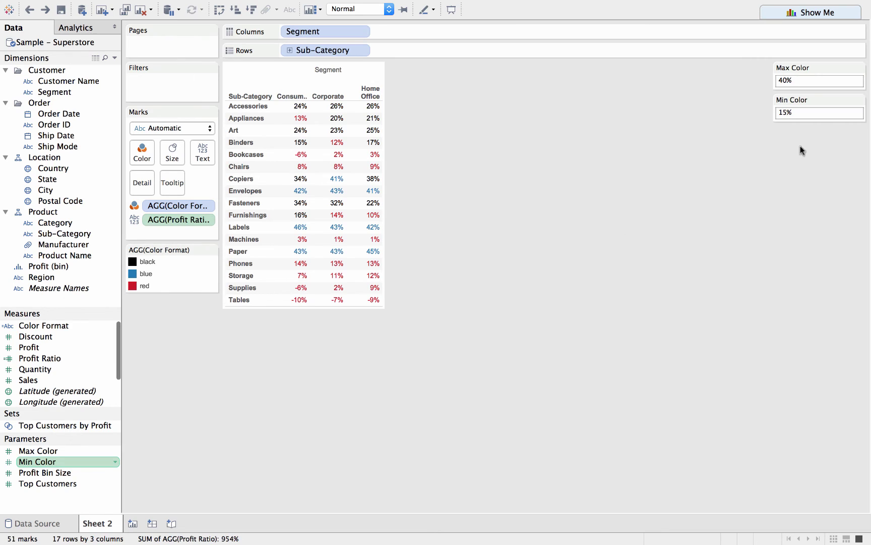
# - Try Min Color at 10% and 50%, then set it back to 15%
pyautogui.click(815, 112)
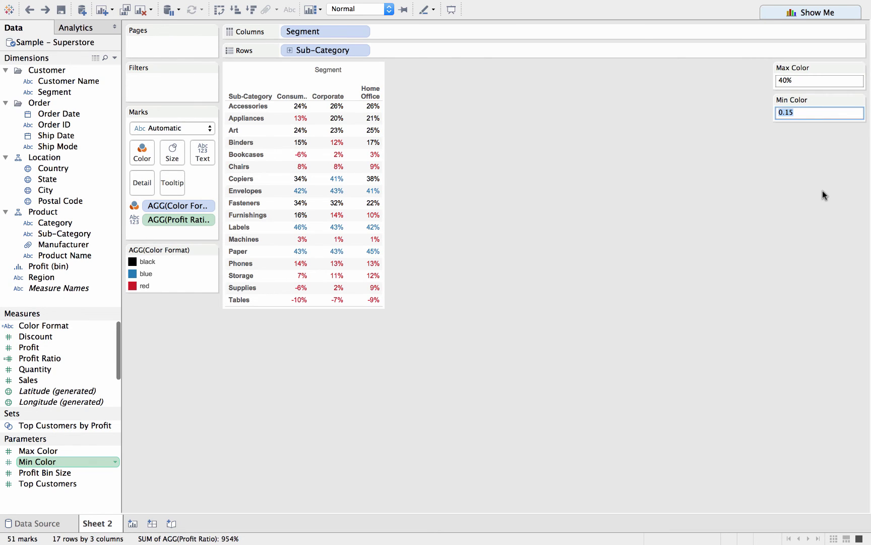
pyautogui.write('.1')
pyautogui.press('Return')
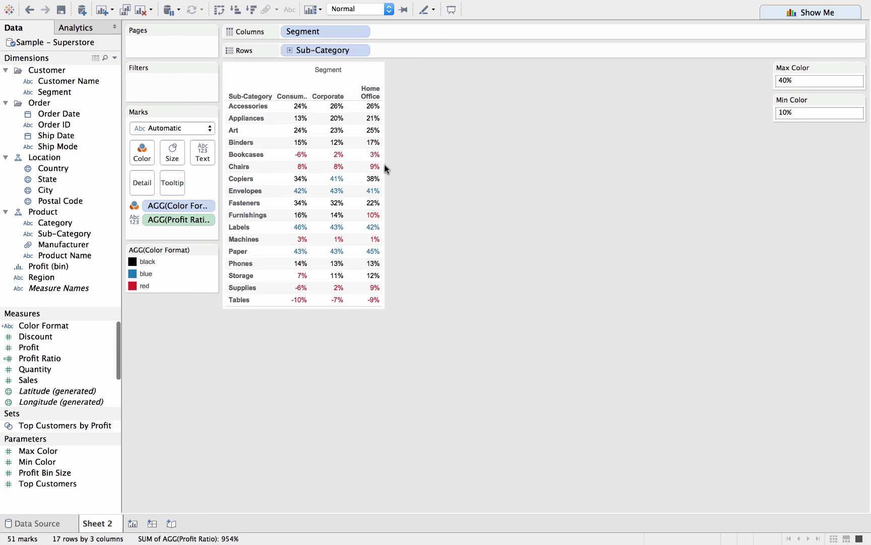
pyautogui.click(801, 112)
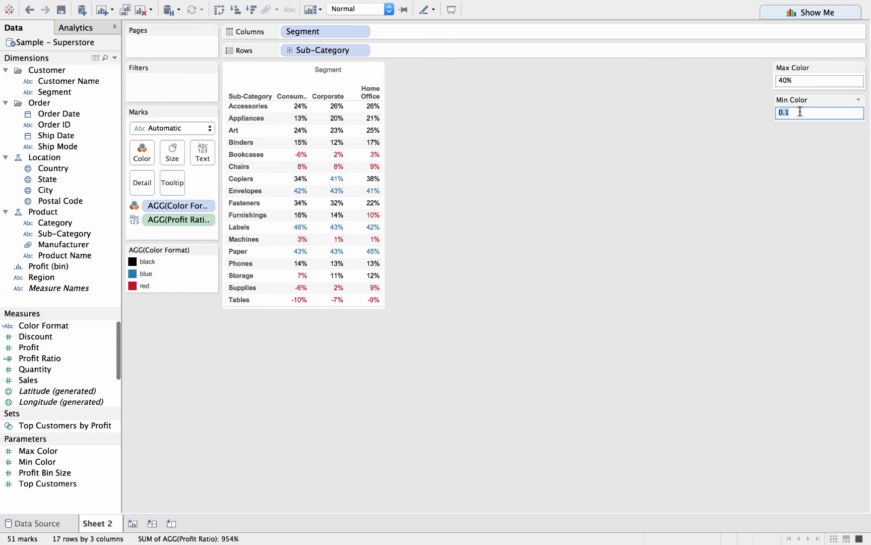
pyautogui.write('.5')
pyautogui.press('Return')
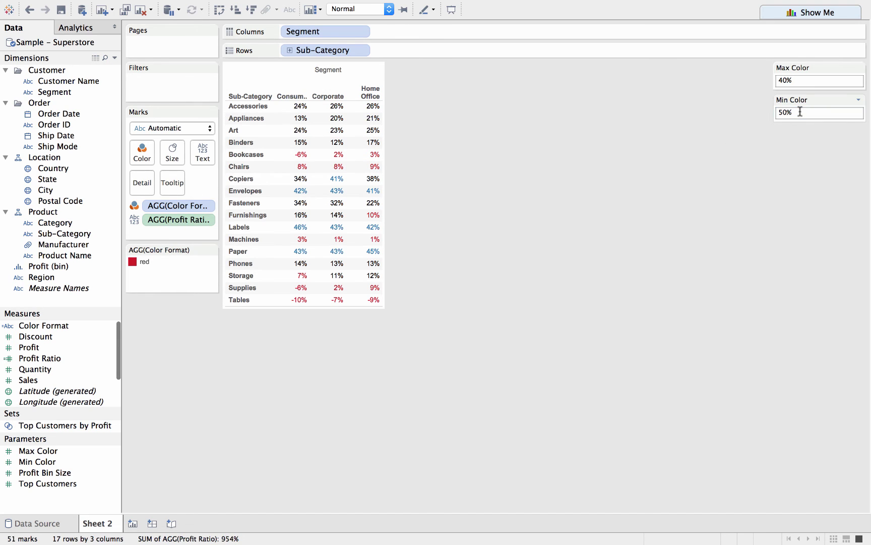
pyautogui.click(800, 111)
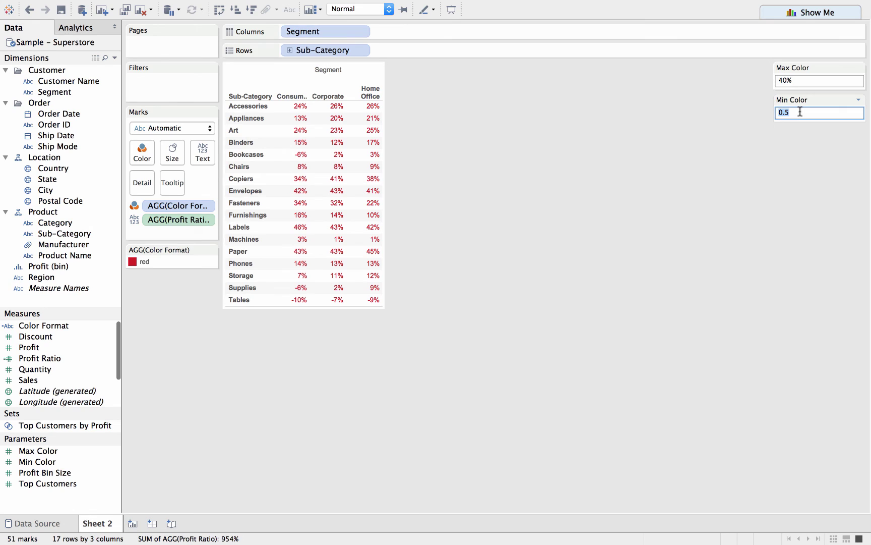
pyautogui.write('.15')
pyautogui.press('Return')
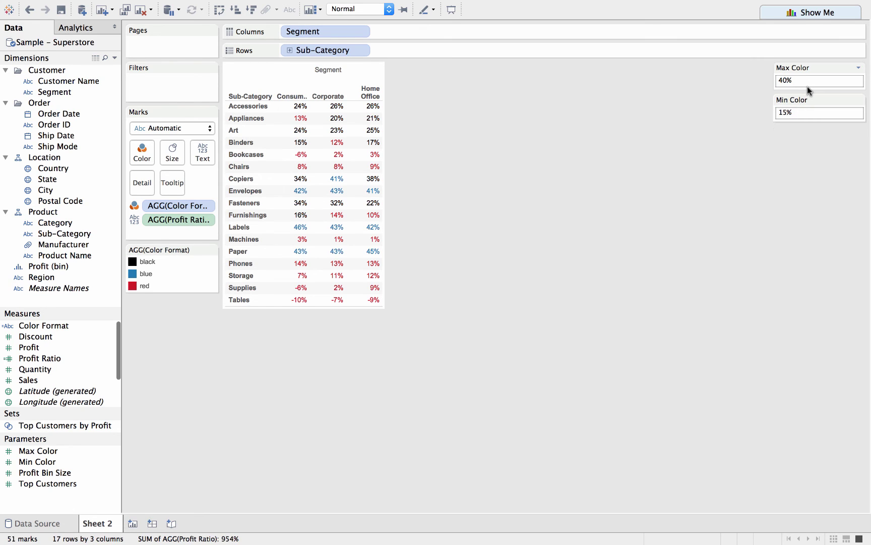
# - Lower Max Color to 30% and keep Min Color at 15%
pyautogui.click(804, 82)
pyautogui.write('.3')
pyautogui.press('Return')
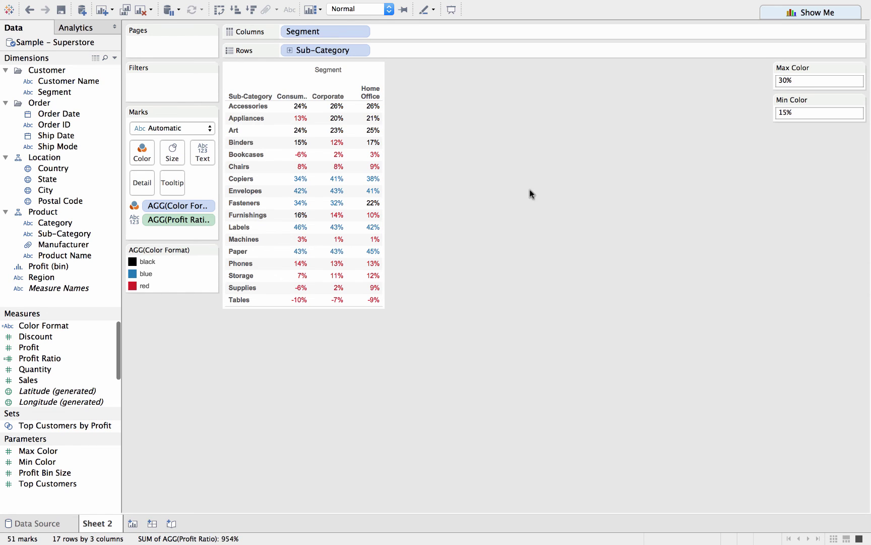
pyautogui.click(805, 81)
pyautogui.click(817, 113)
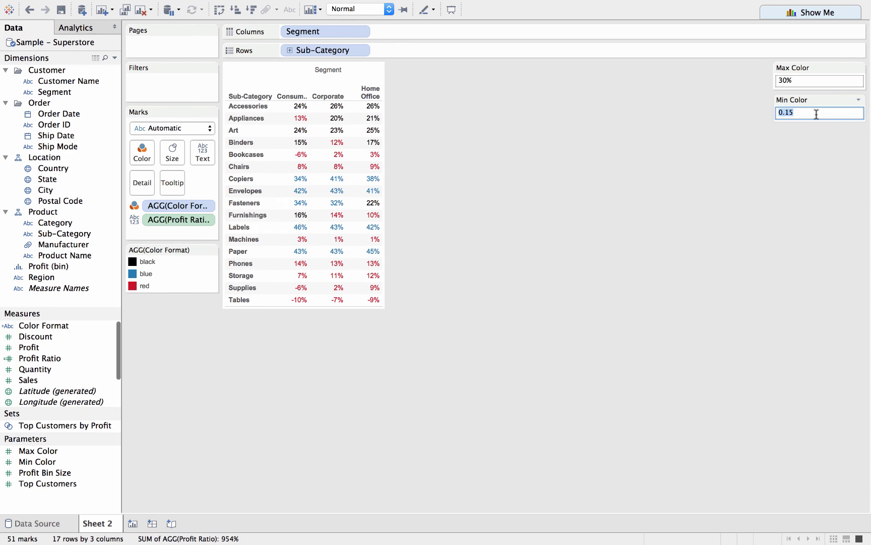
pyautogui.press('Return')
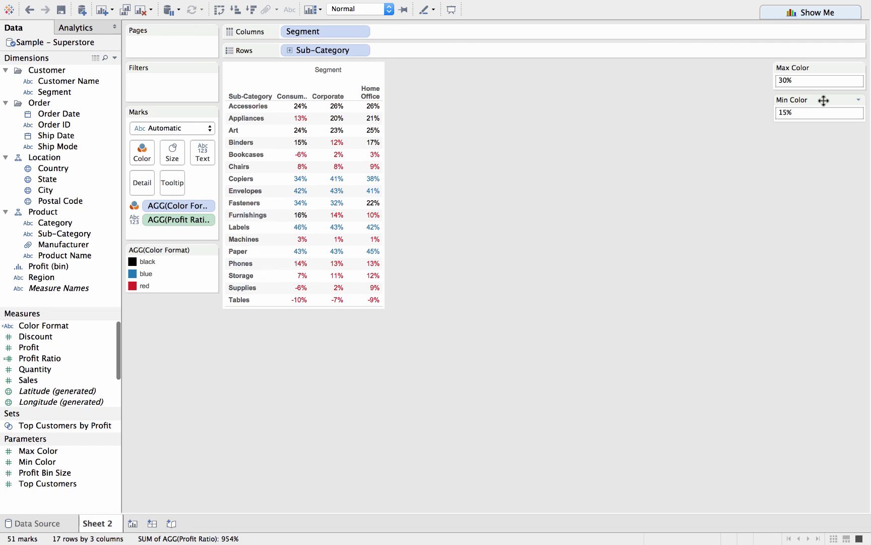
# - Hide the Max Color and Min Color cards, then select both parameters in the Parameters pane
pyautogui.click(859, 68)
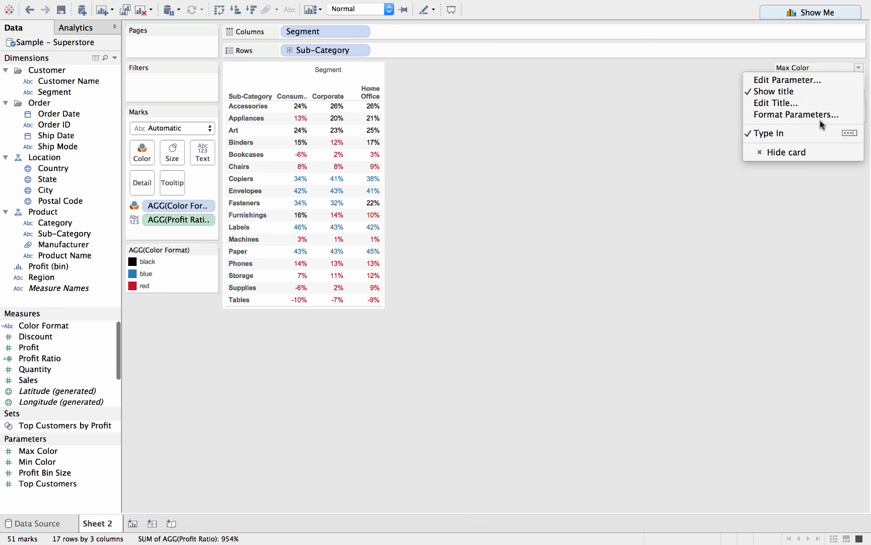
pyautogui.click(817, 150)
pyautogui.click(859, 68)
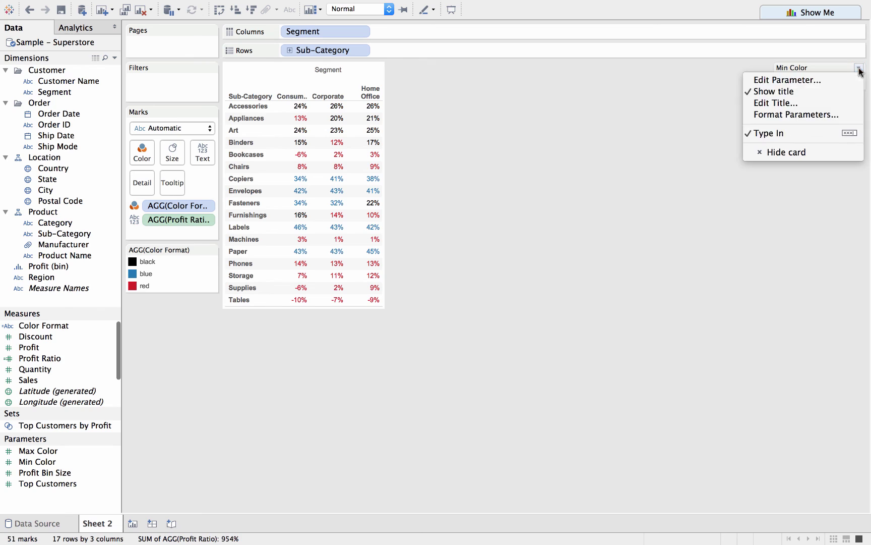
pyautogui.click(812, 148)
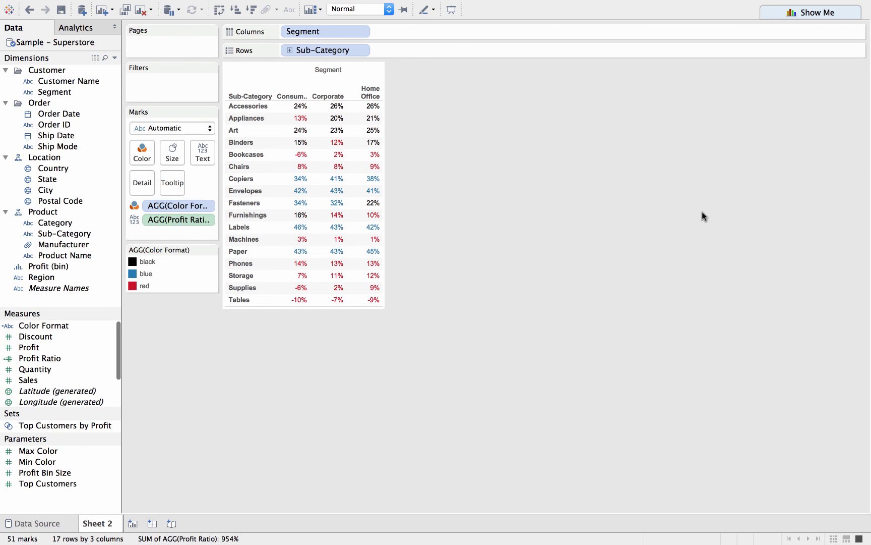
pyautogui.click(59, 463)
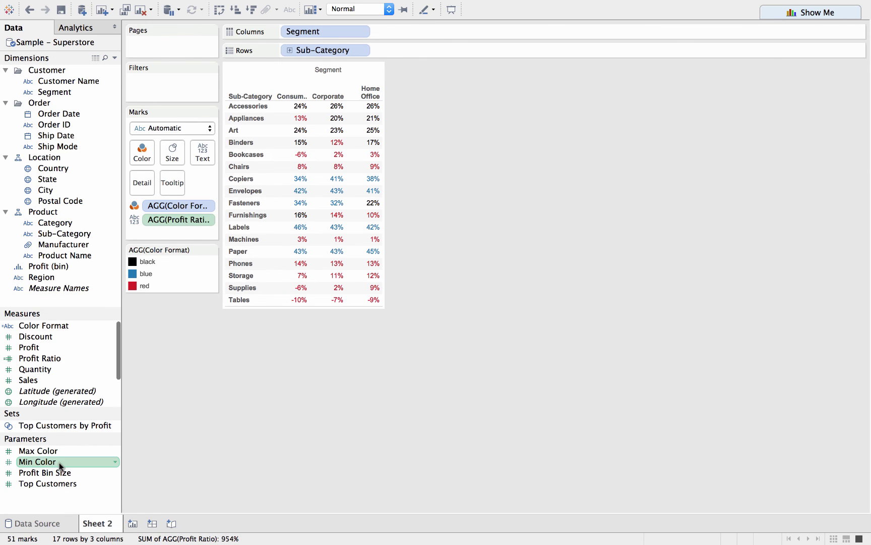
pyautogui.hotkey('shift', 'Up')
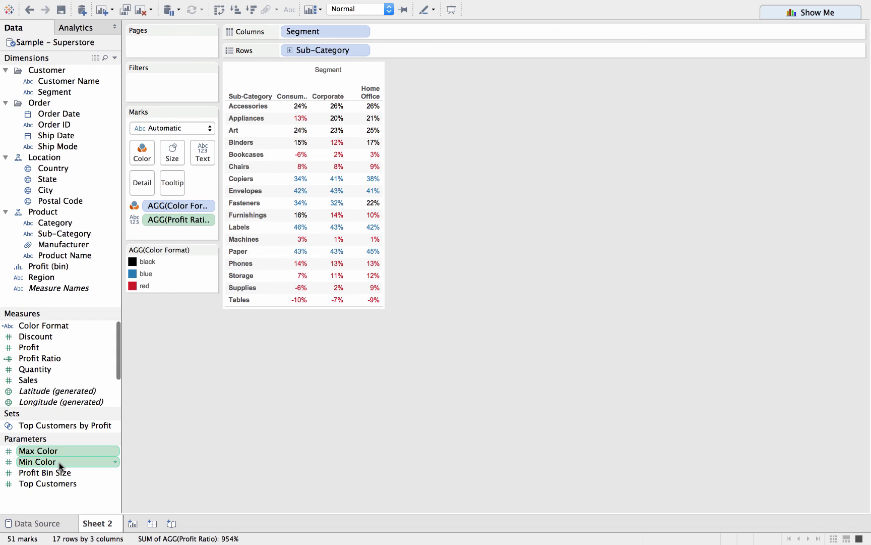